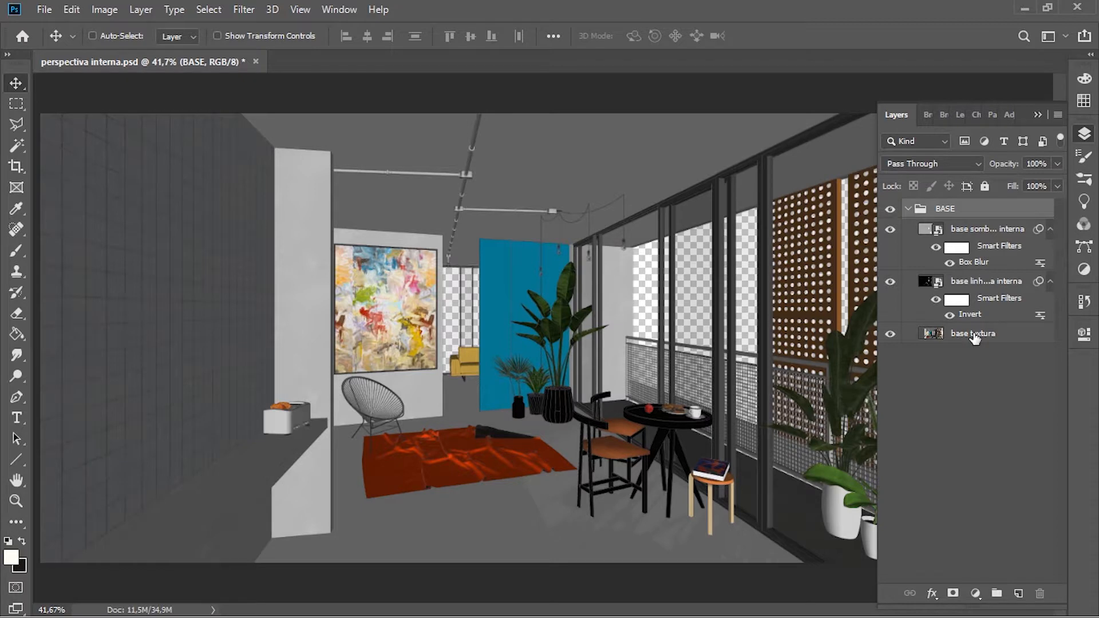
Step: Duplicate the base textura layer inside the BASE group
left_click(975, 335)
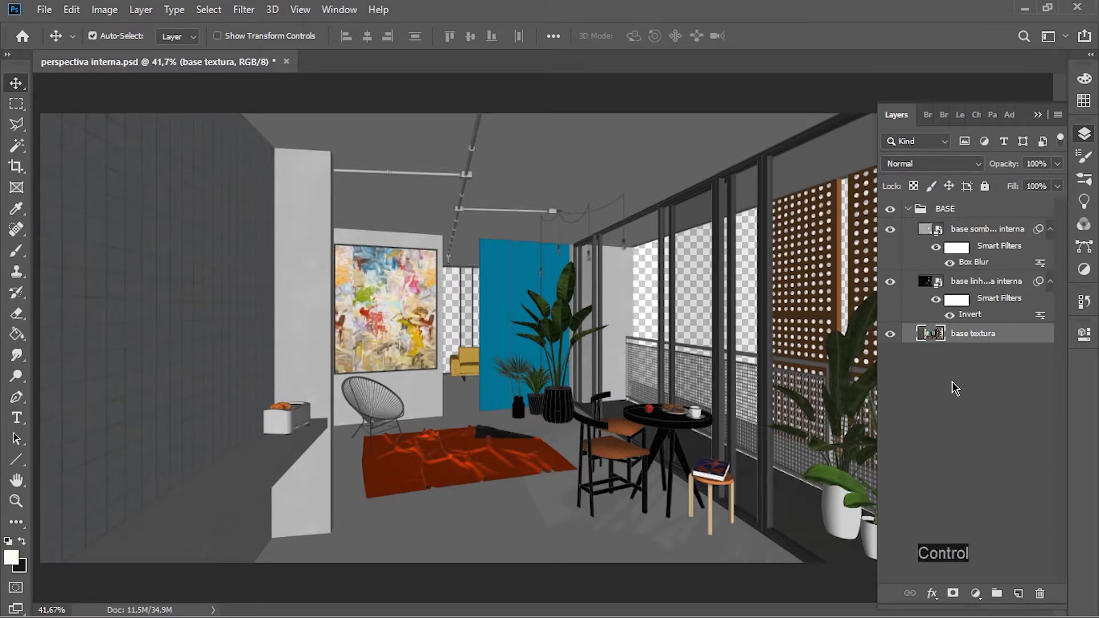
key("ctrl+j")
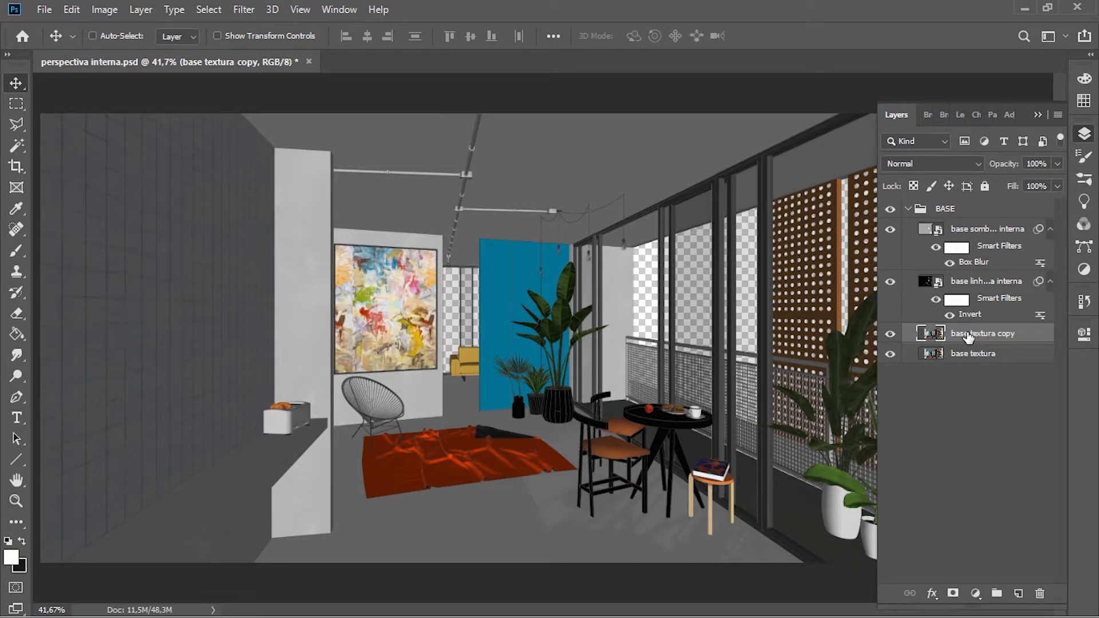
left_click(958, 358)
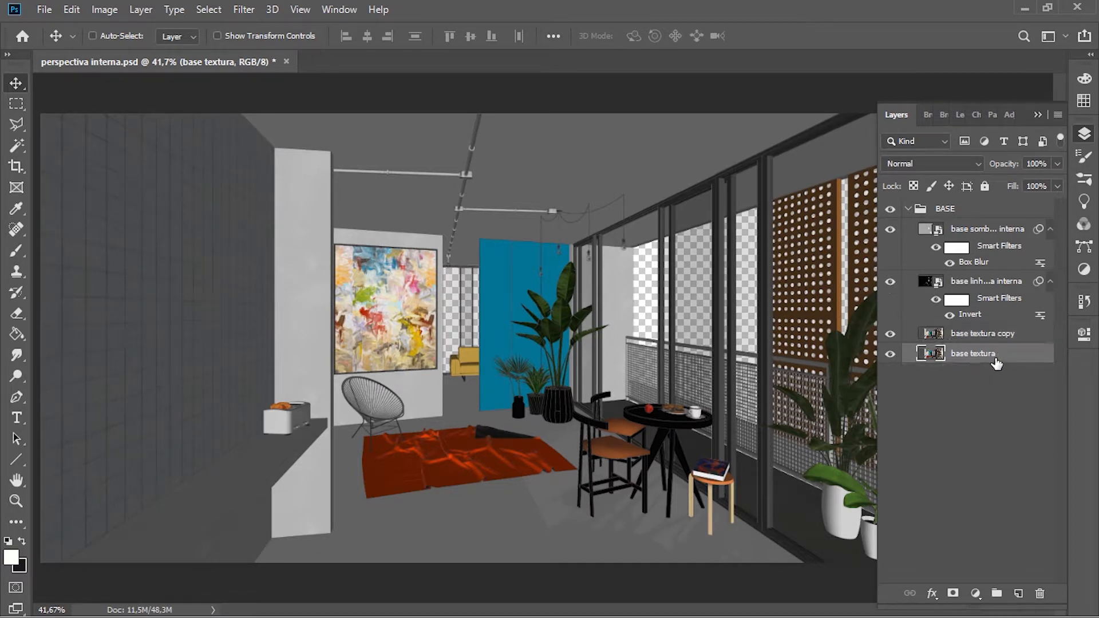
left_click(960, 338)
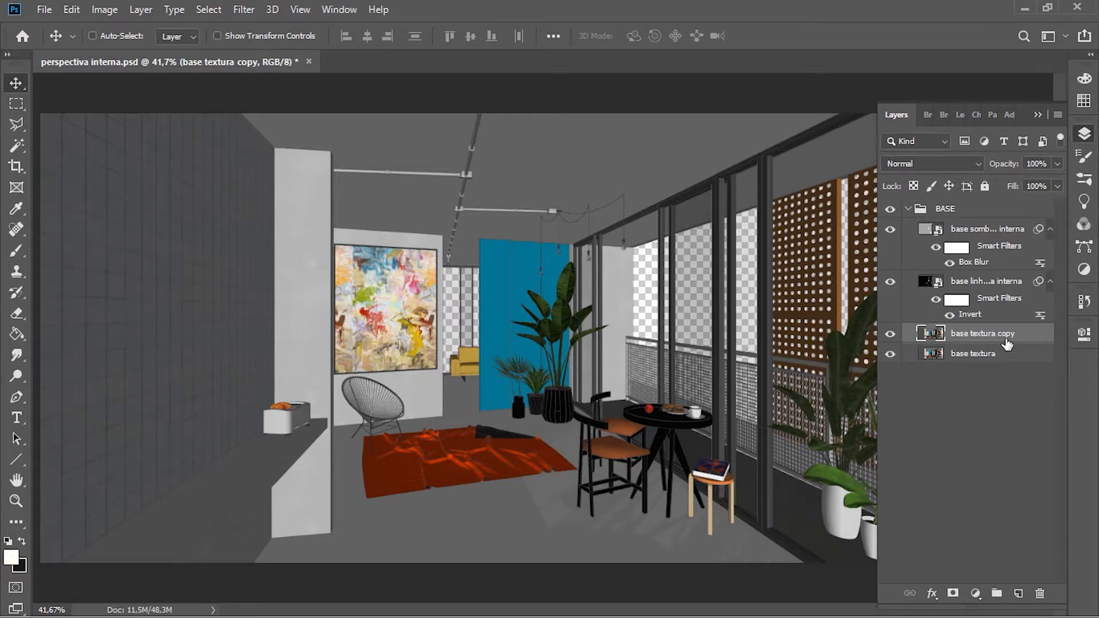
left_click(891, 334)
scroll(512, 395, "down", 5)
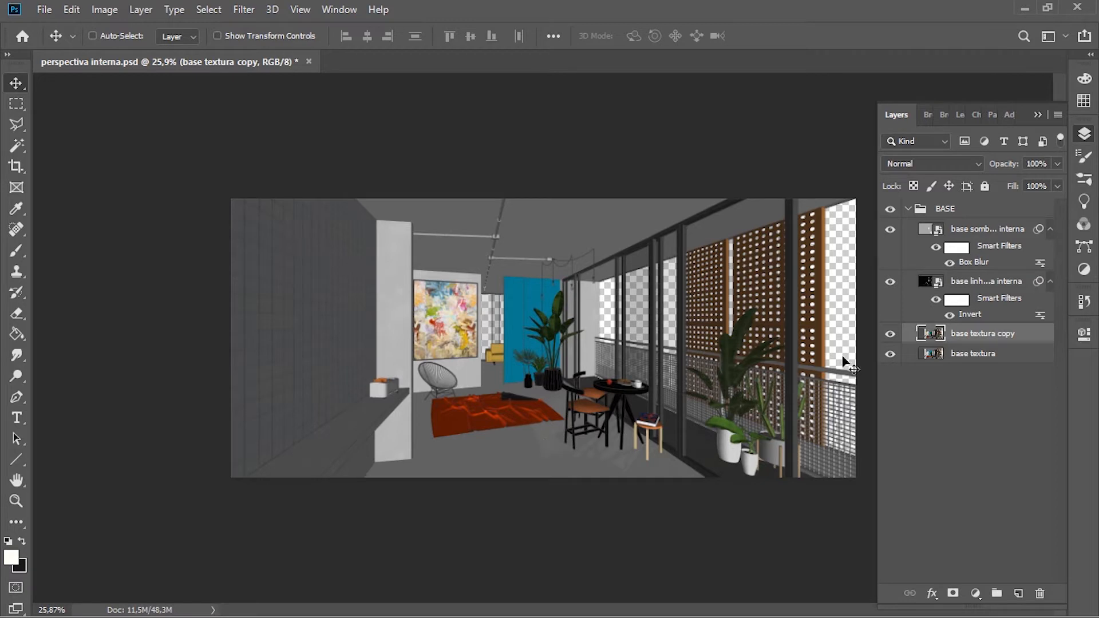
Step: Select the floor on the base linhas layer using the Magic Wand tool with a tolerance of 32
left_click(966, 286)
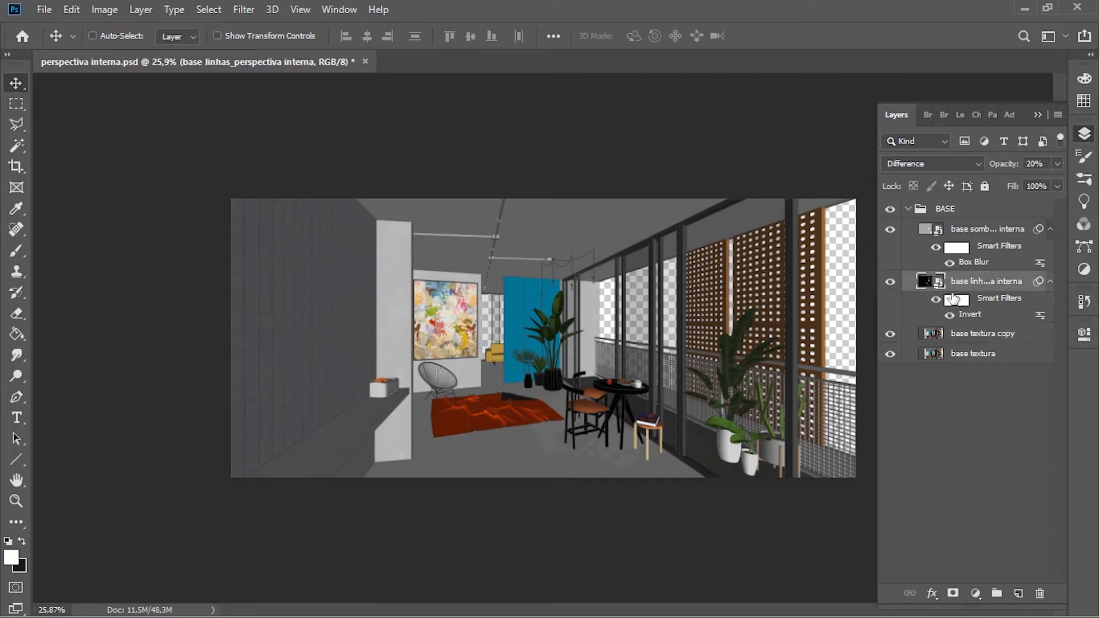
key("w")
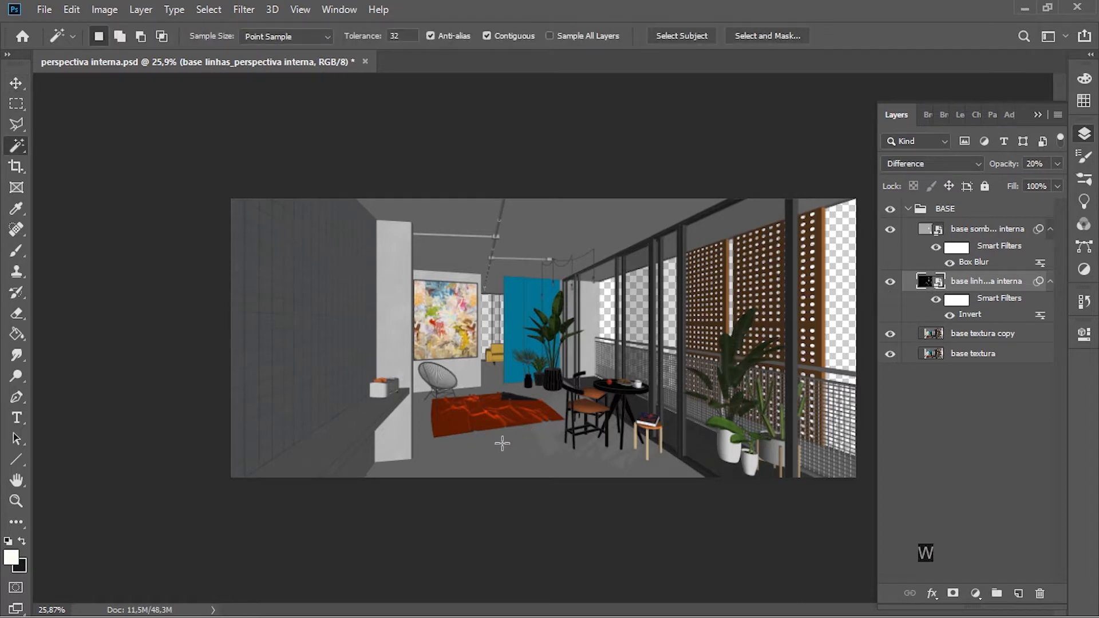
key("Caps_Lock")
right_click(17, 148)
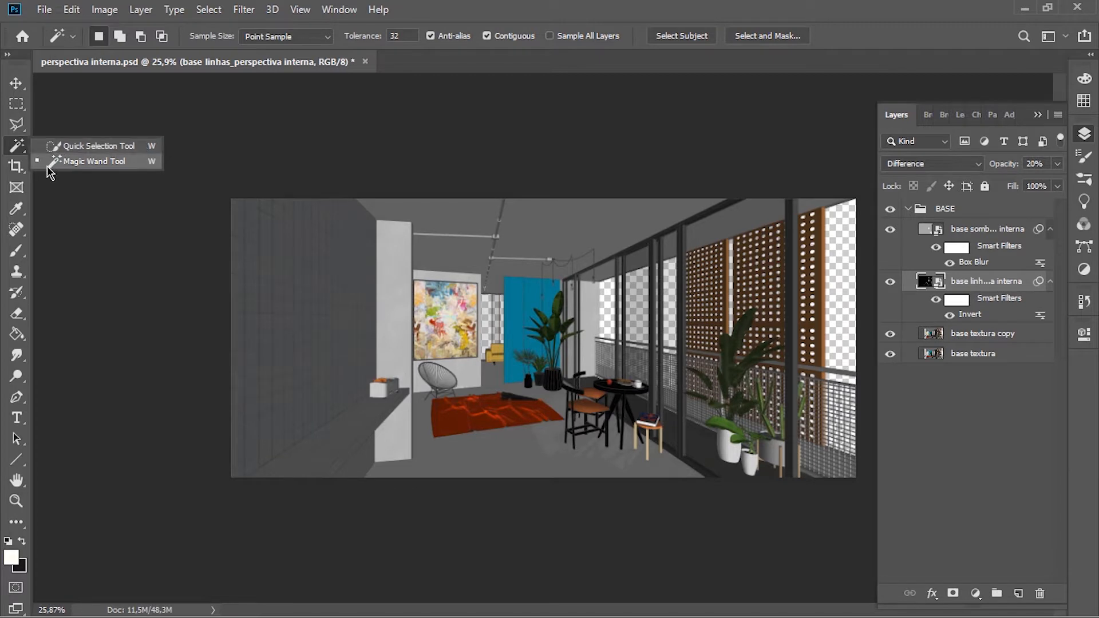
left_click(98, 163)
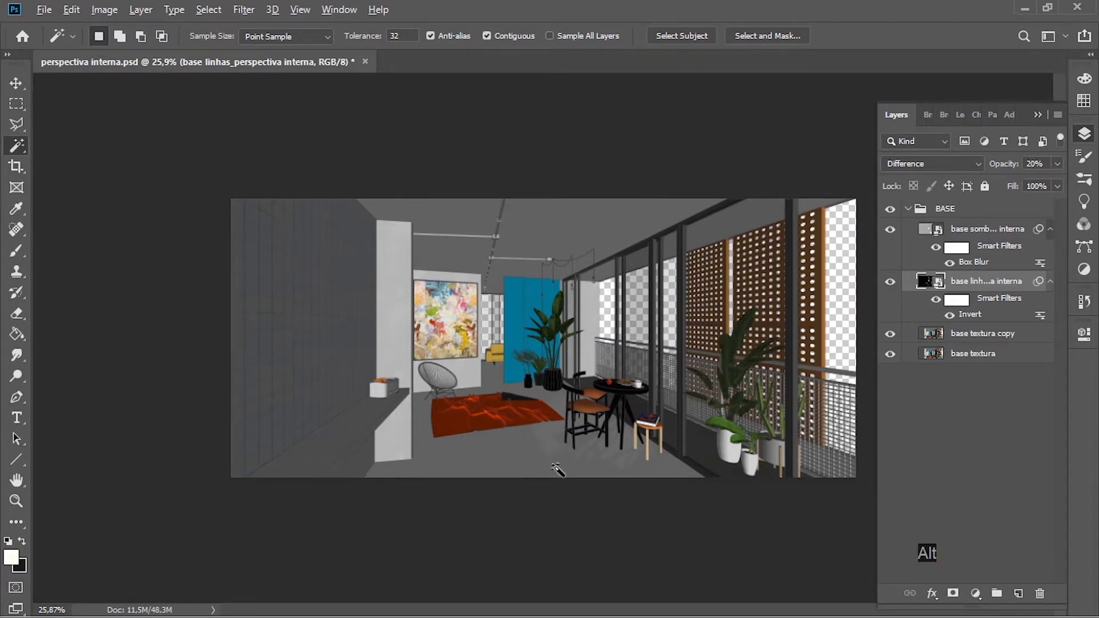
scroll(559, 458, "up", 6)
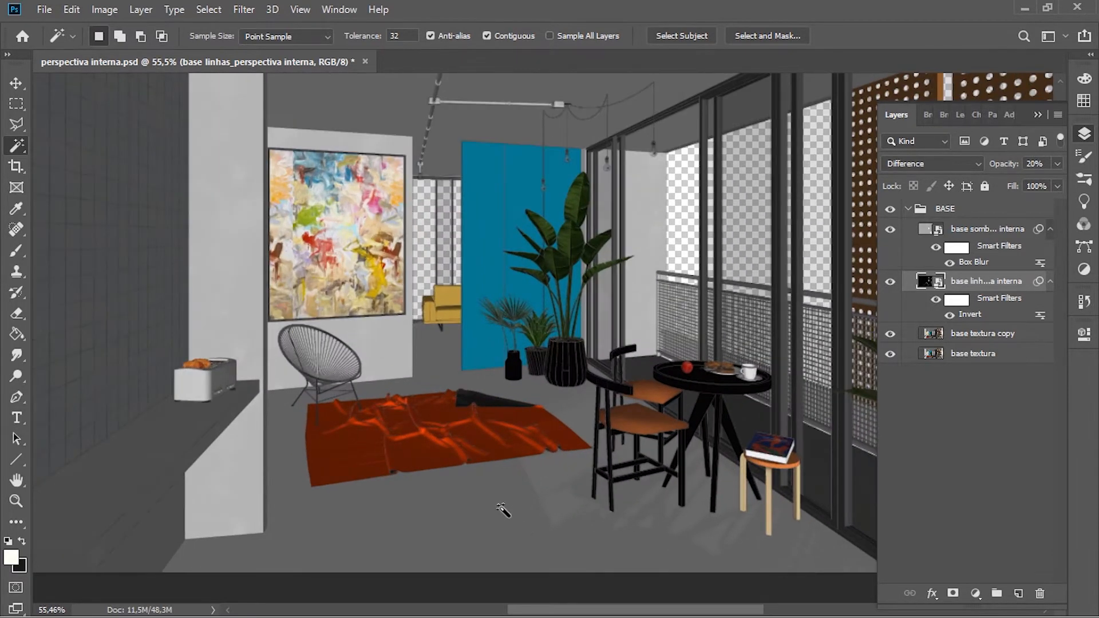
left_click(454, 508)
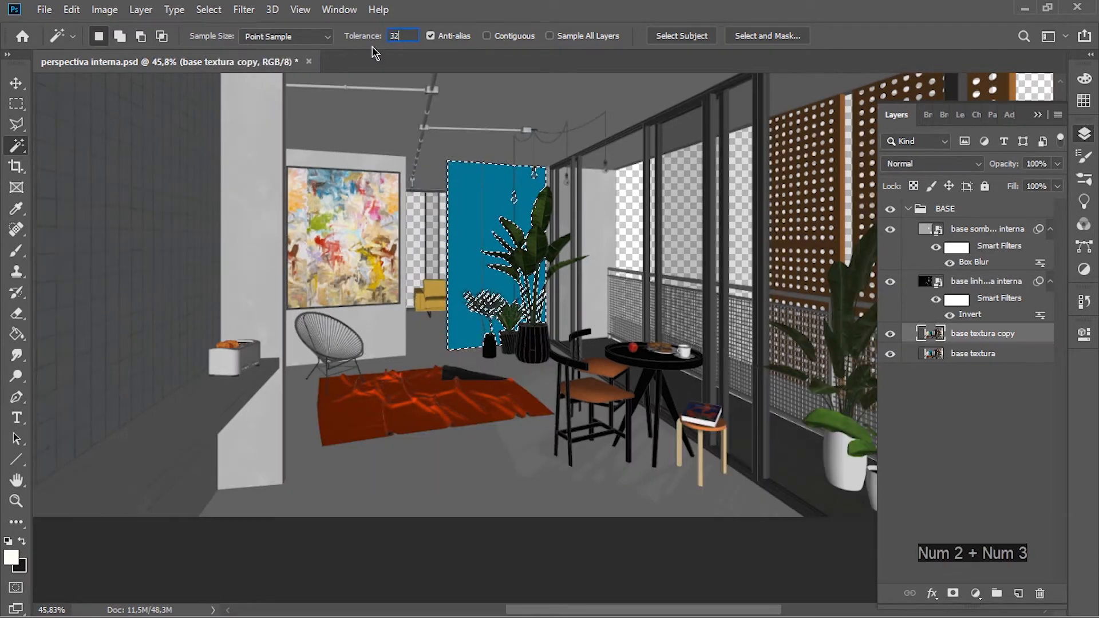
Step: Clear the blue panel selection and reselect only the contiguous floor area on the base linhas layer
left_click(971, 282)
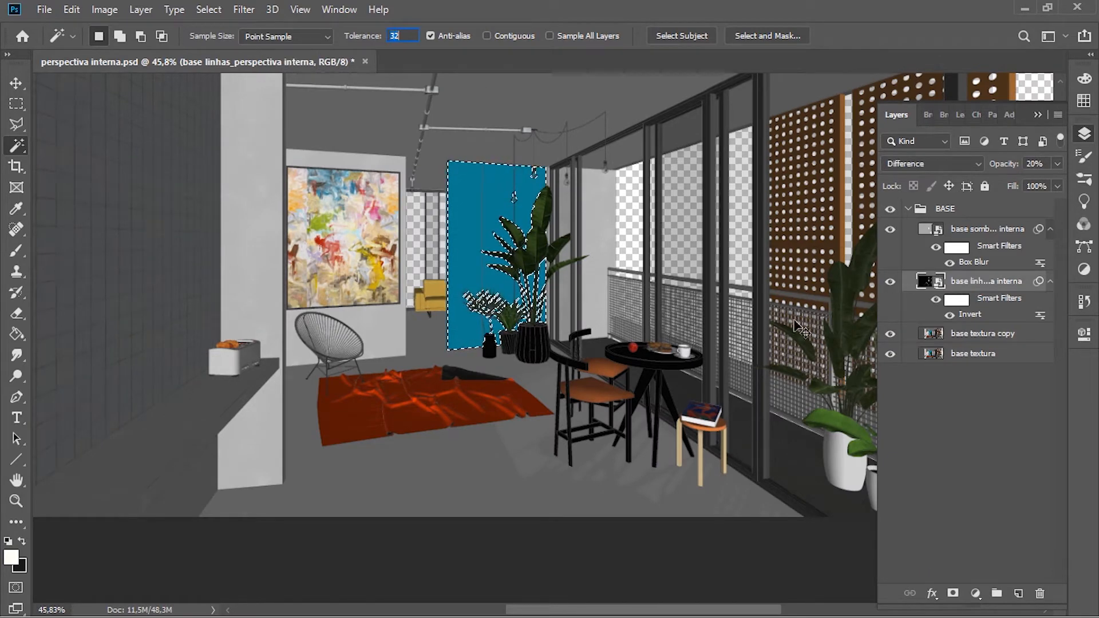
key("ctrl+d")
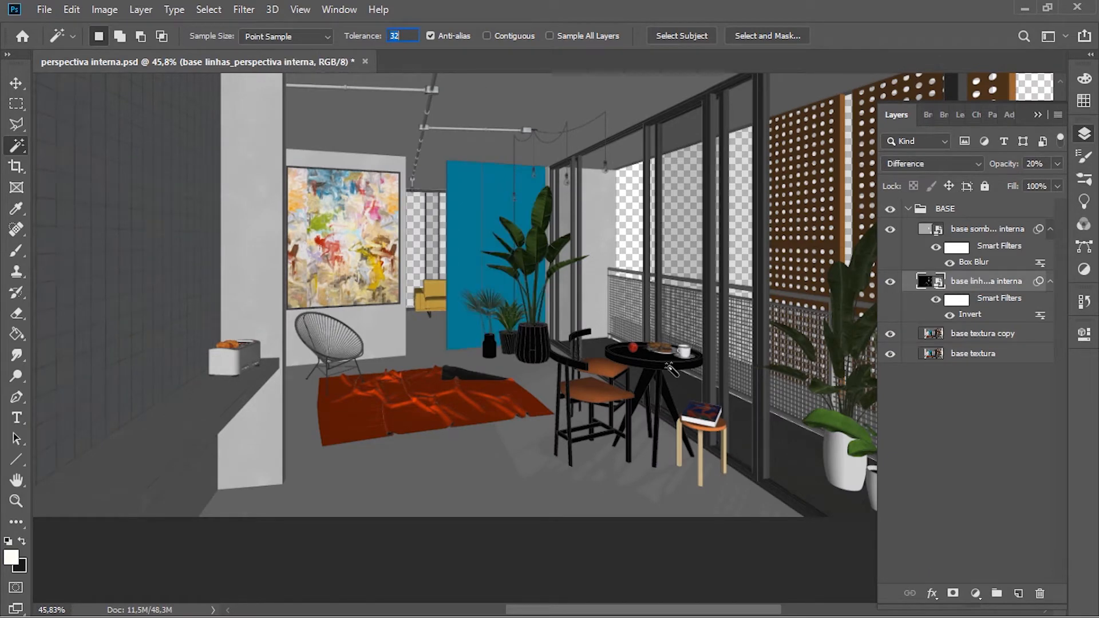
left_click(456, 478)
key("ctrl+d")
left_click(473, 465)
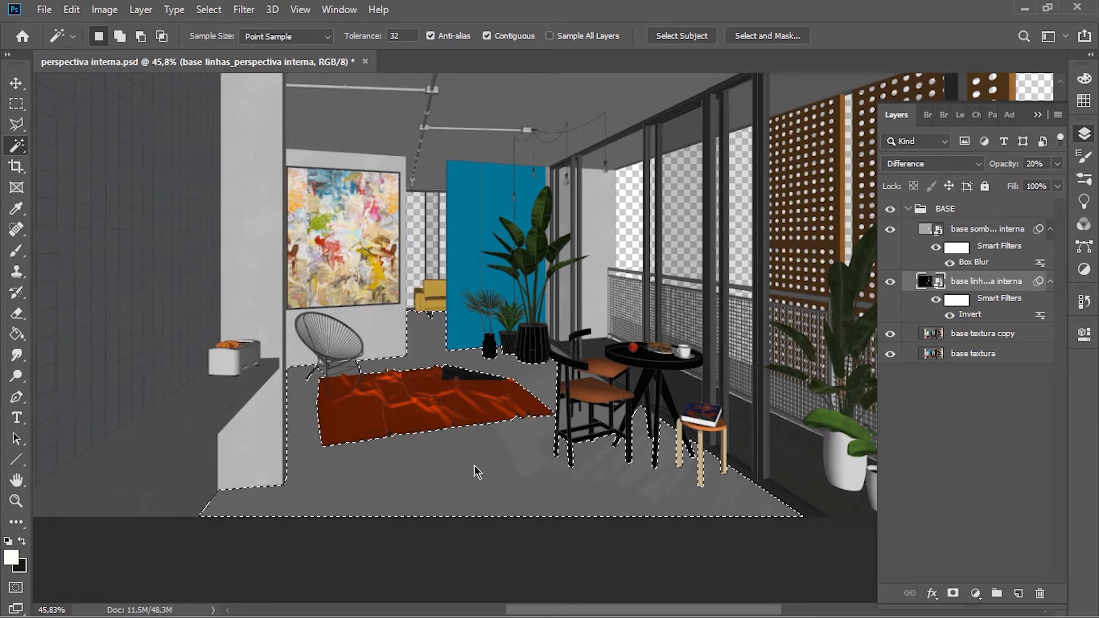
Step: Add the floor gaps enclosed by the front chair's lower rungs to the floor selection
scroll(378, 422, "down", 1)
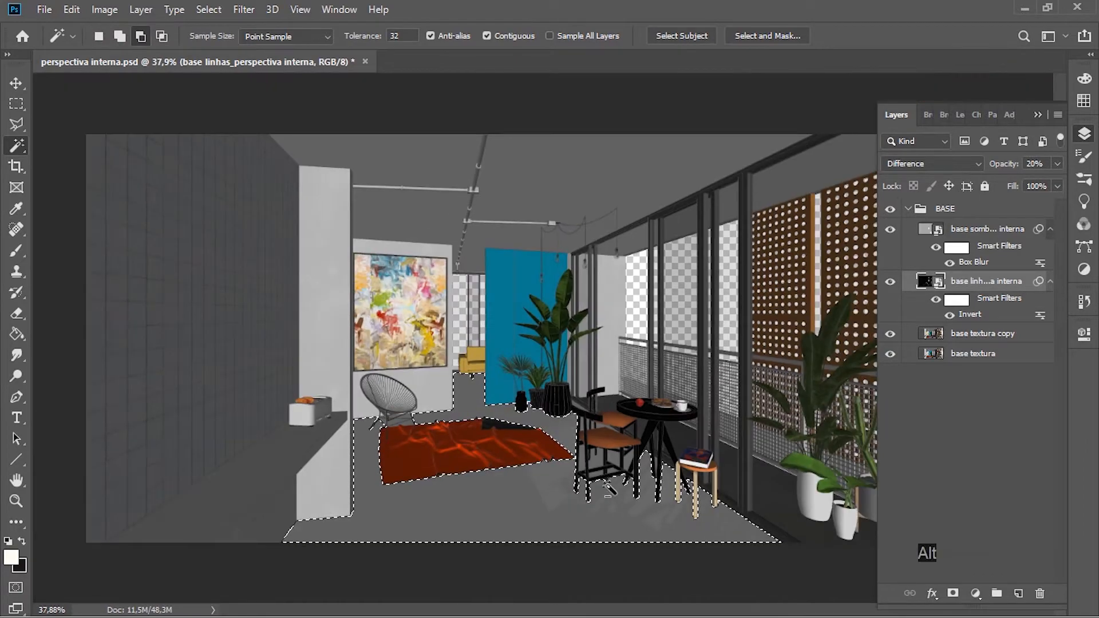
scroll(598, 475, "up", 6)
scroll(462, 484, "up", 2)
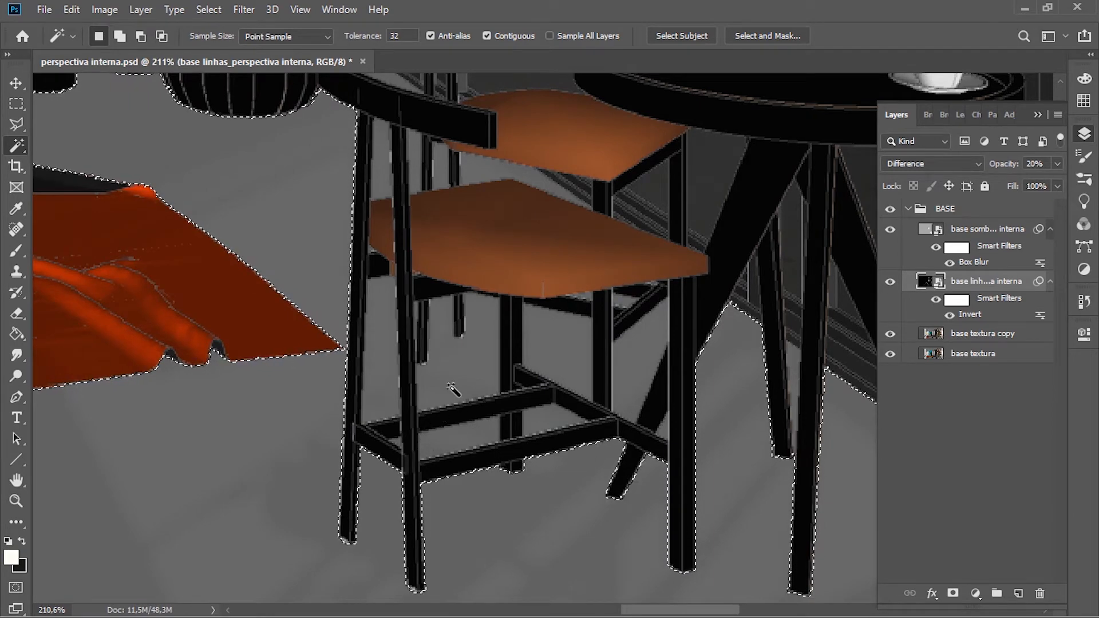
key("shift")
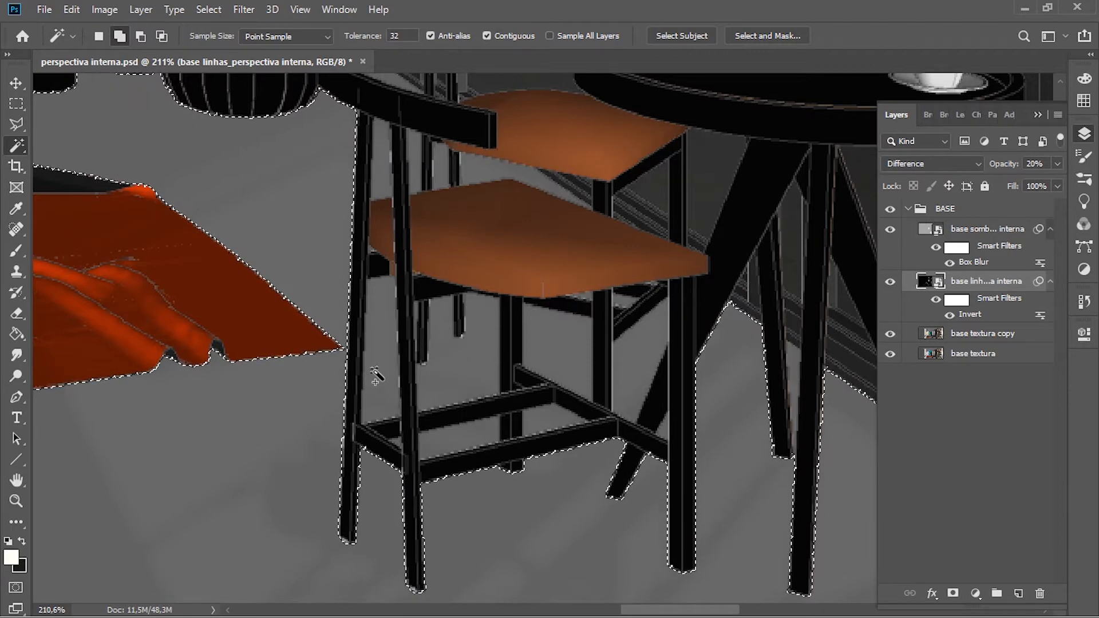
left_click(389, 409)
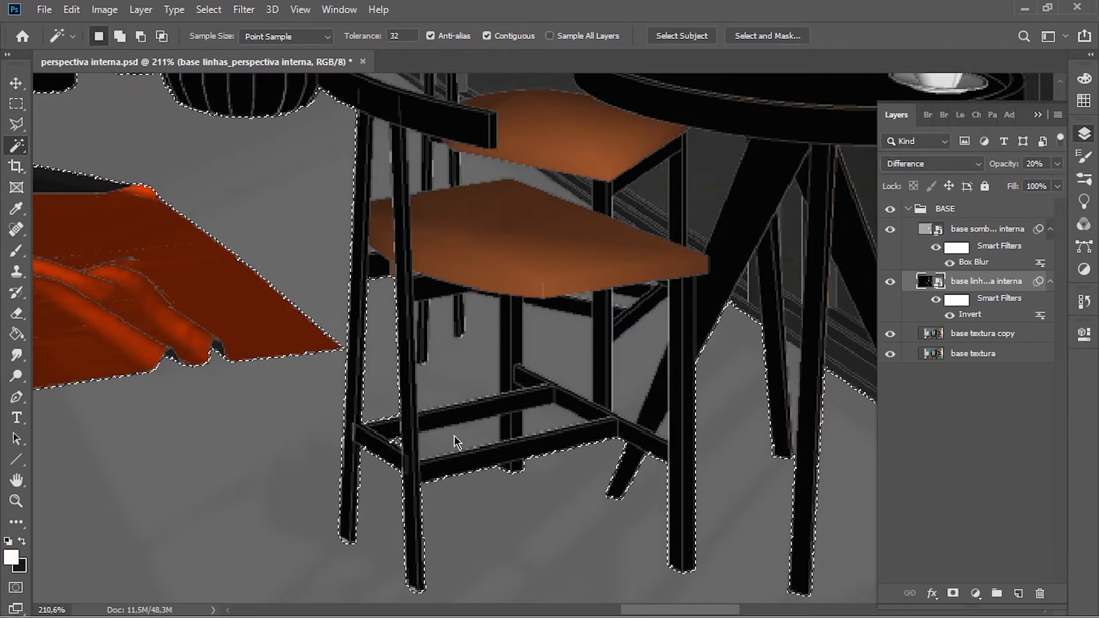
left_click(549, 427)
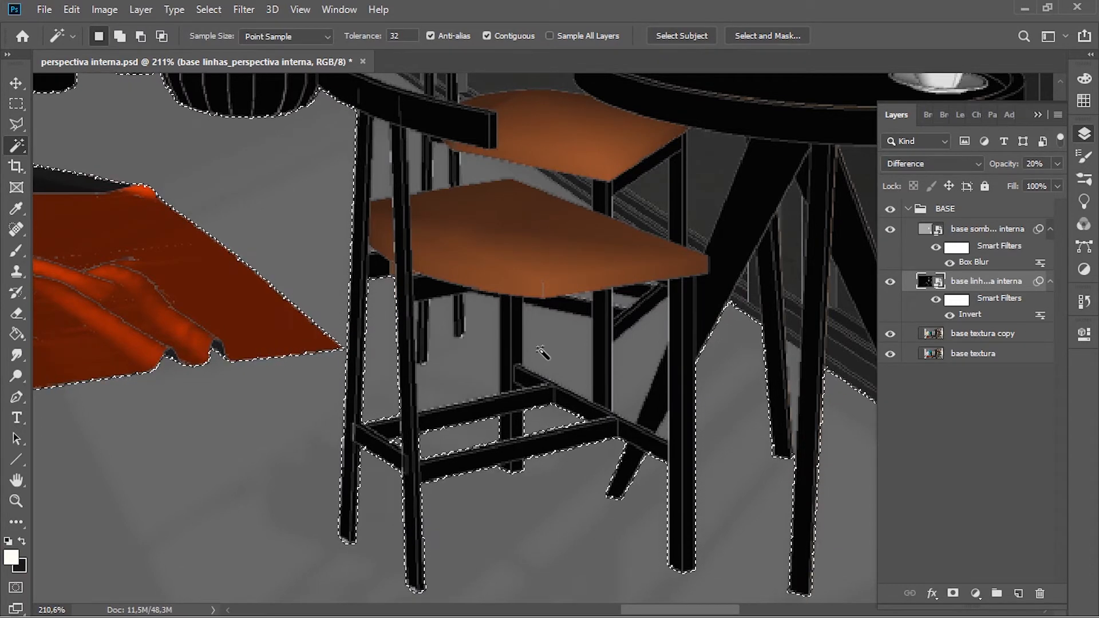
Step: Subtract the floor gap between the chair's lower rungs from the selection and add it back
key("alt")
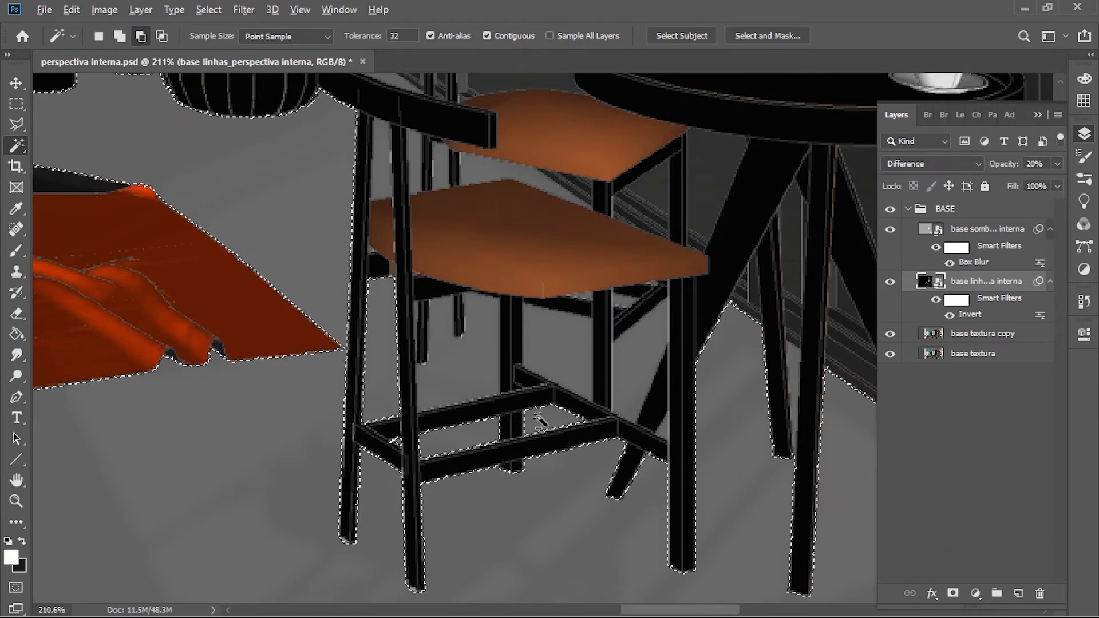
left_click(483, 435, "alt")
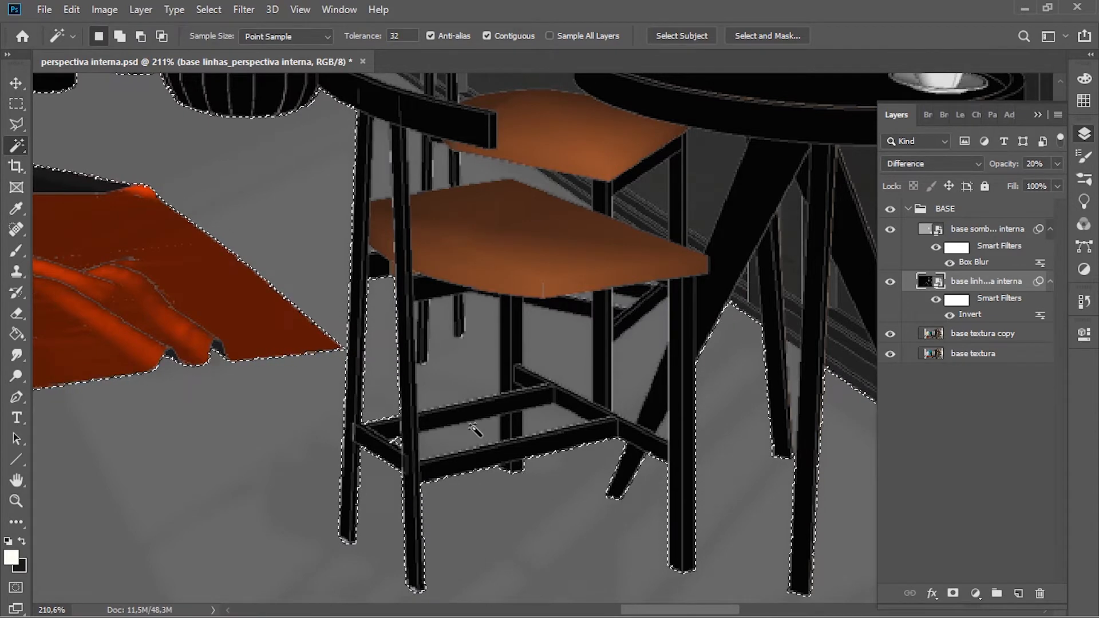
left_click(535, 416, "shift")
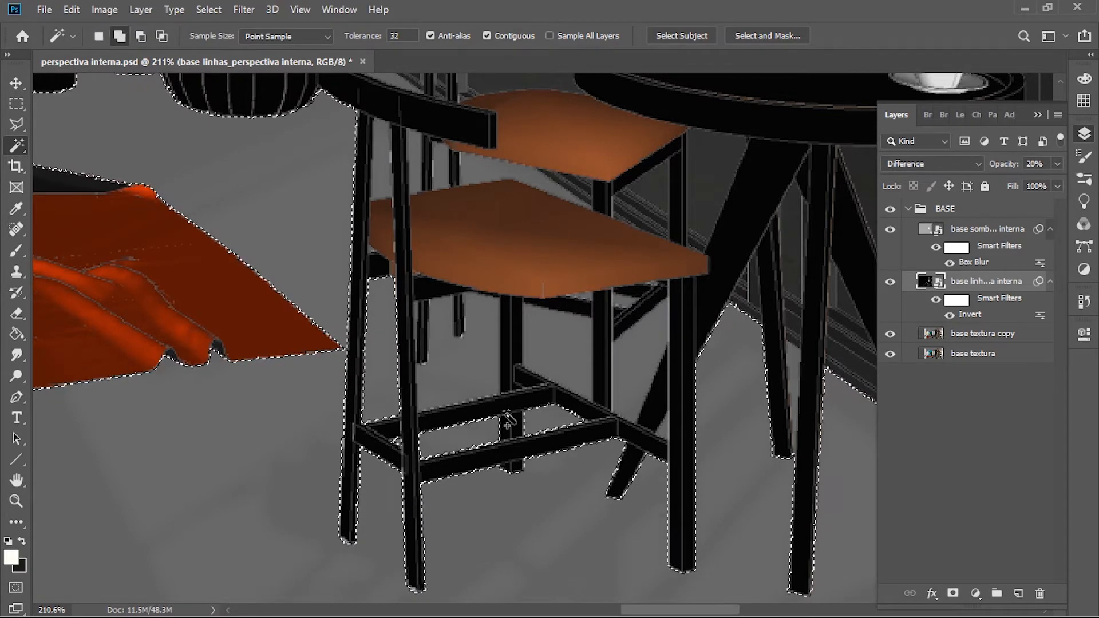
Step: Add the floor areas visible between the front chair's legs, beneath its seat, to the selection
left_click(473, 369, "shift")
left_click(566, 348, "shift")
left_click(641, 353, "shift")
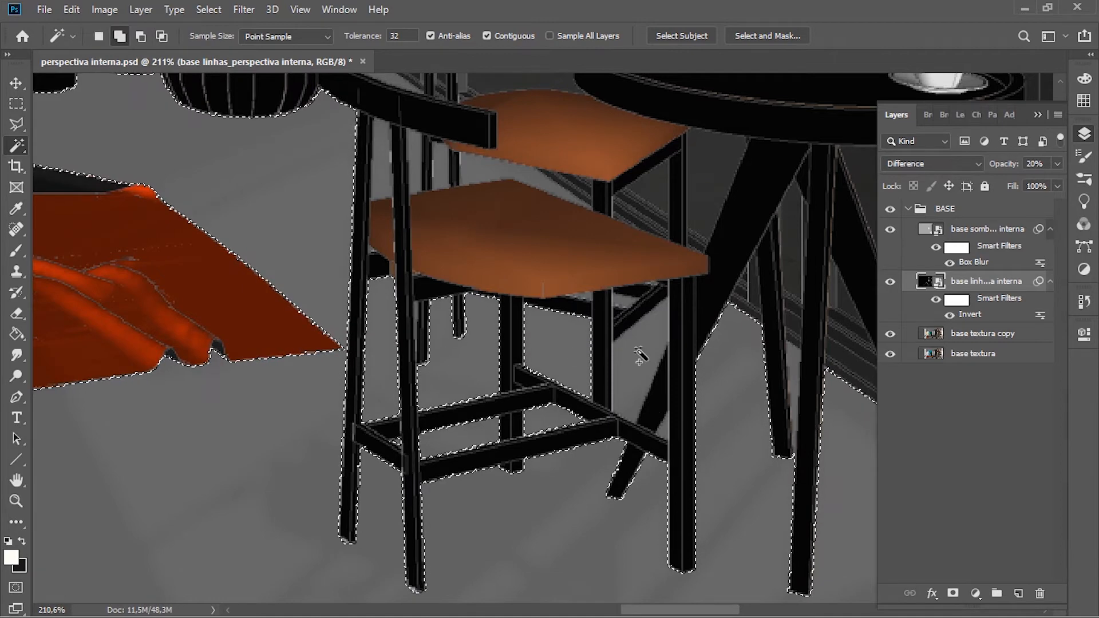
left_click(623, 299, "shift")
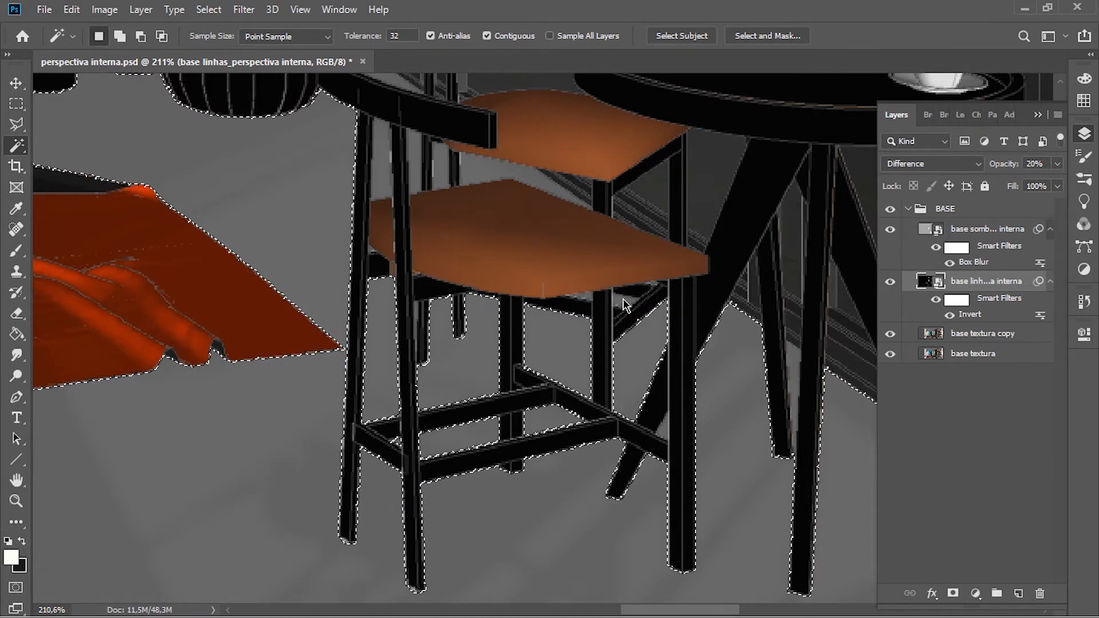
Step: Add the floor patches between the two chair seats, around the backrest and between the table legs to the selection
left_click(535, 184, "shift")
left_click(445, 166, "shift")
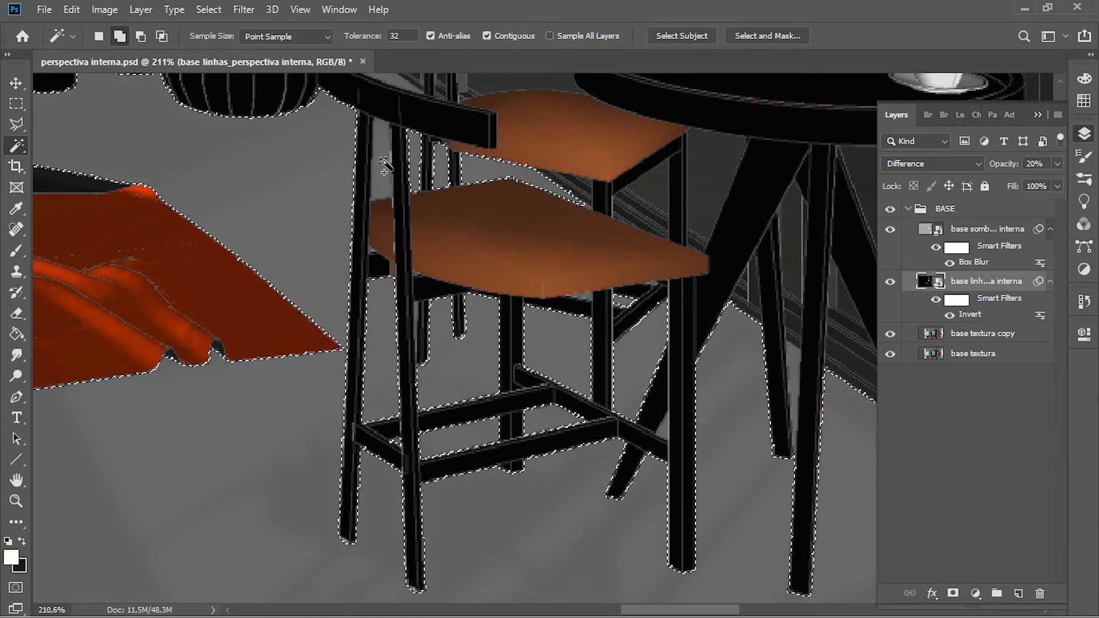
scroll(395, 149, "up", 2)
left_click(380, 135, "shift")
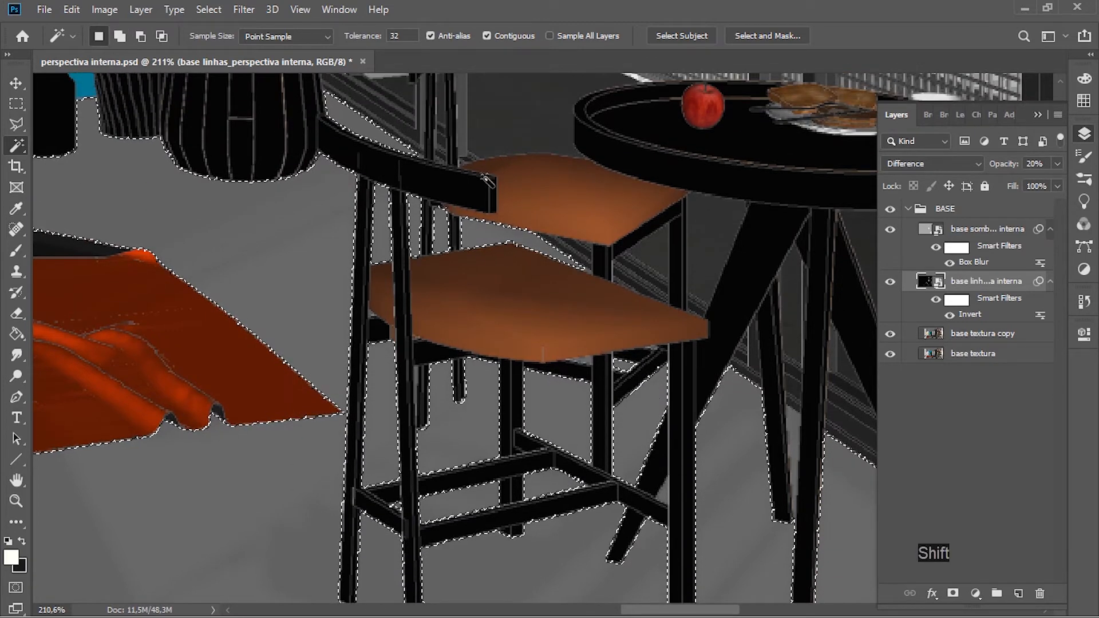
left_click(744, 443, "shift")
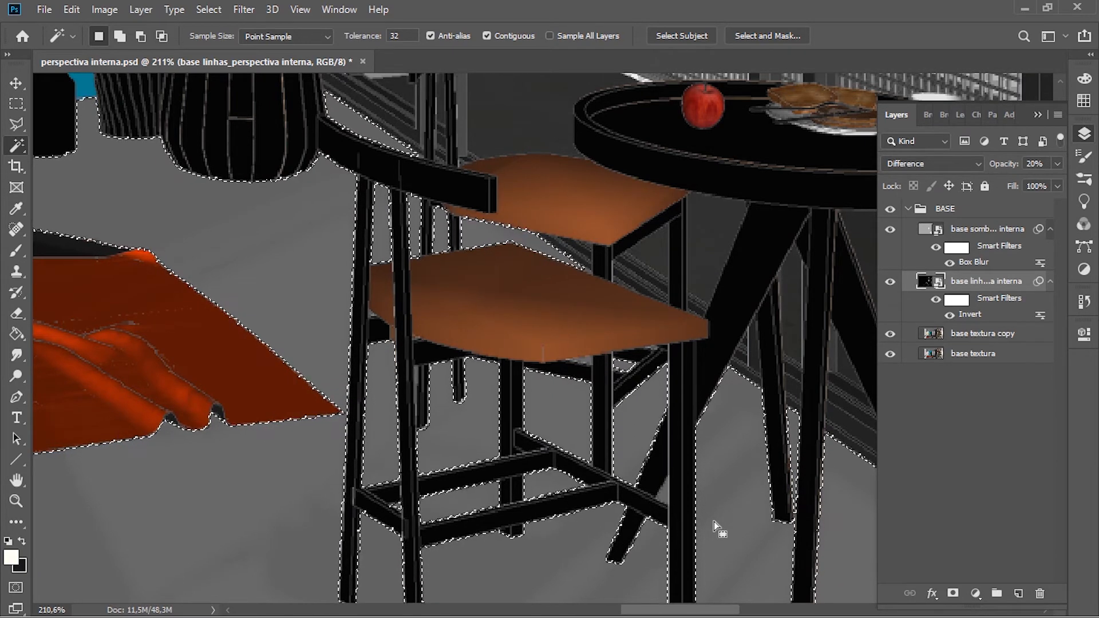
Step: Add the floor slivers along the chair and table legs to the selection with the Polygonal Lasso, tracing the edges down to the table leg's foot
scroll(792, 534, "up", 3)
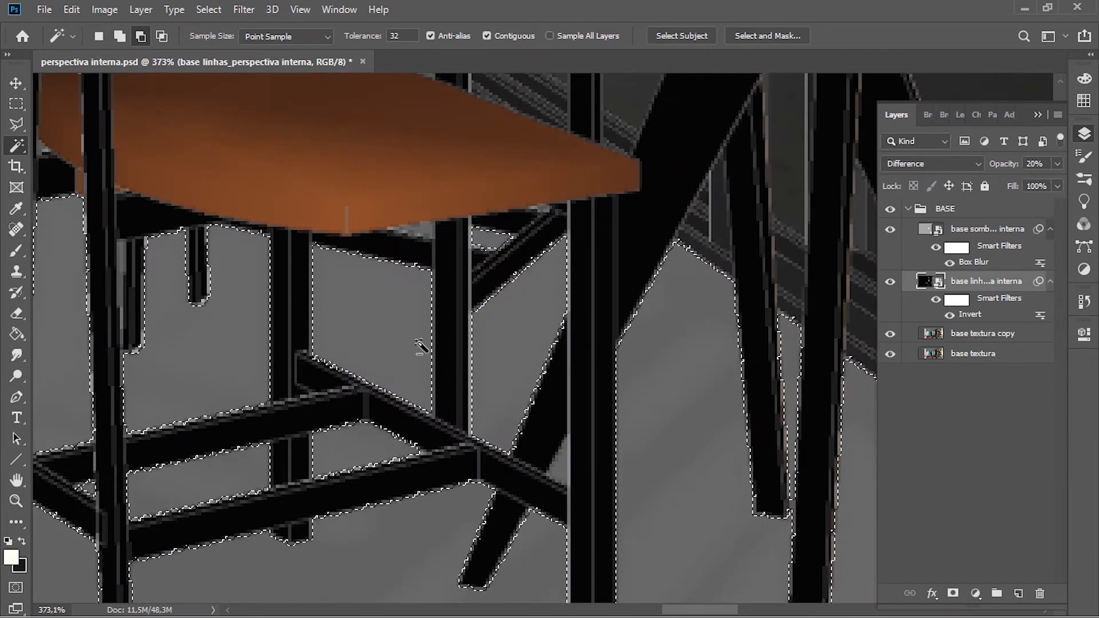
scroll(780, 466, "down", 2)
scroll(841, 479, "up", 4)
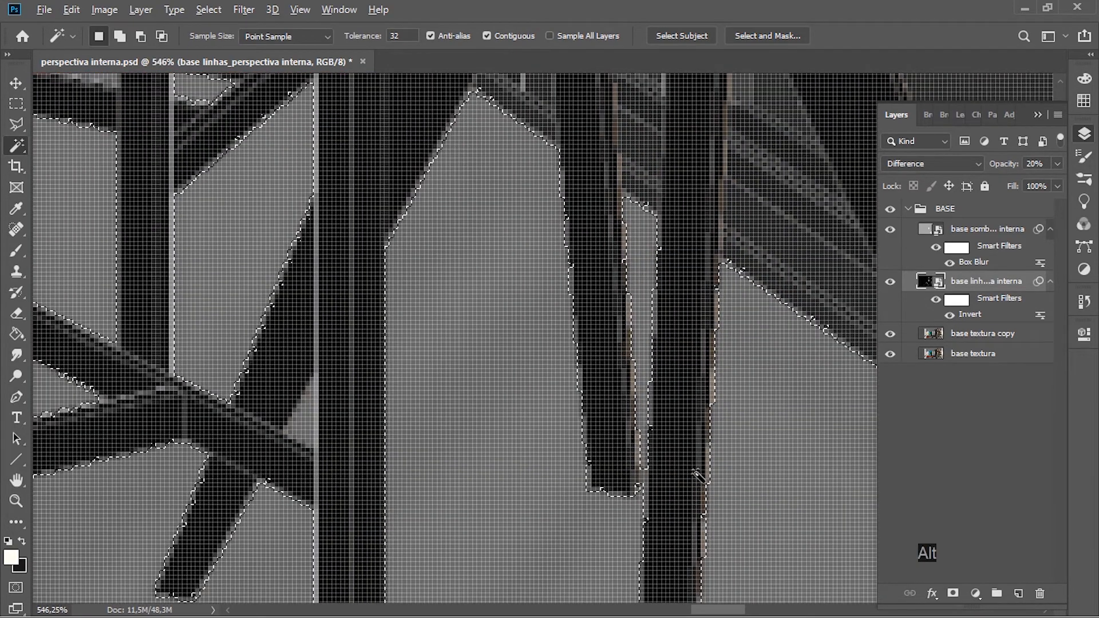
scroll(713, 487, "down", 1)
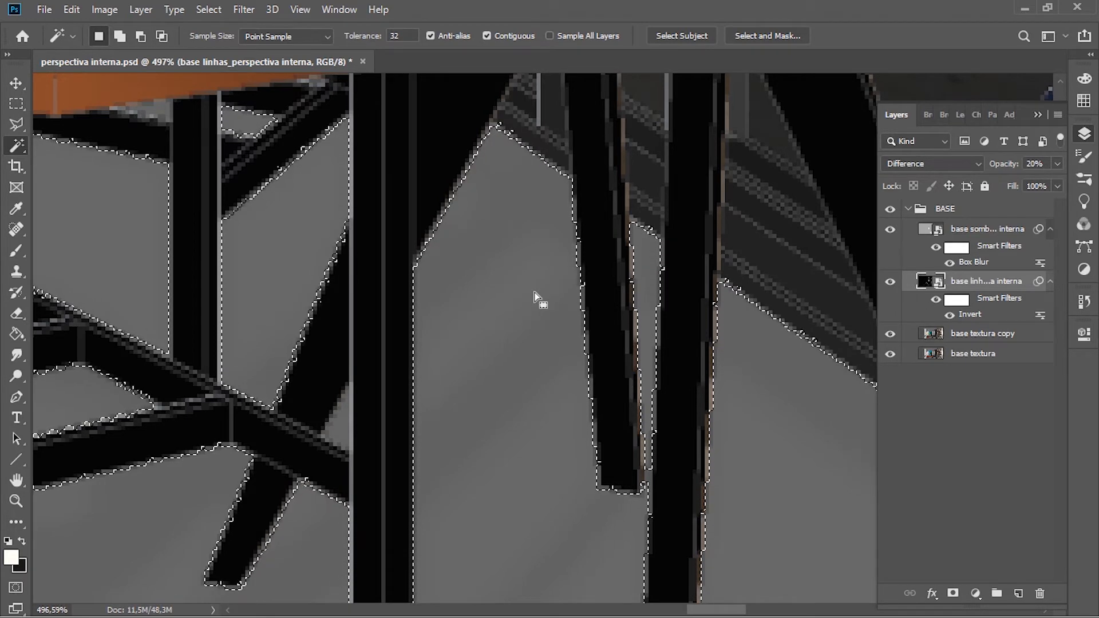
key("l")
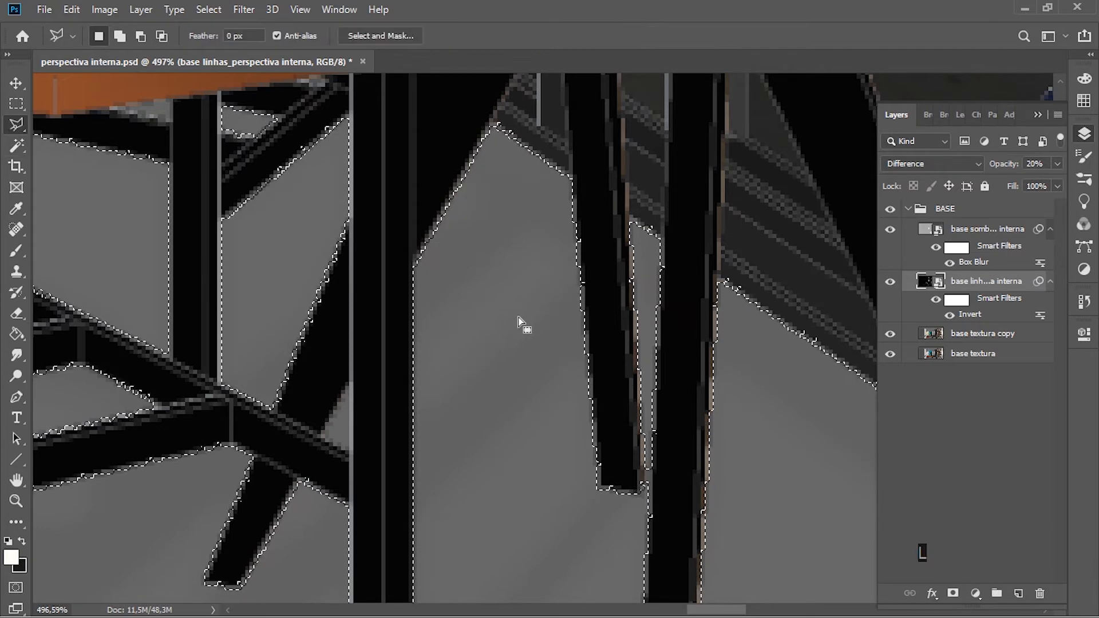
key("shift")
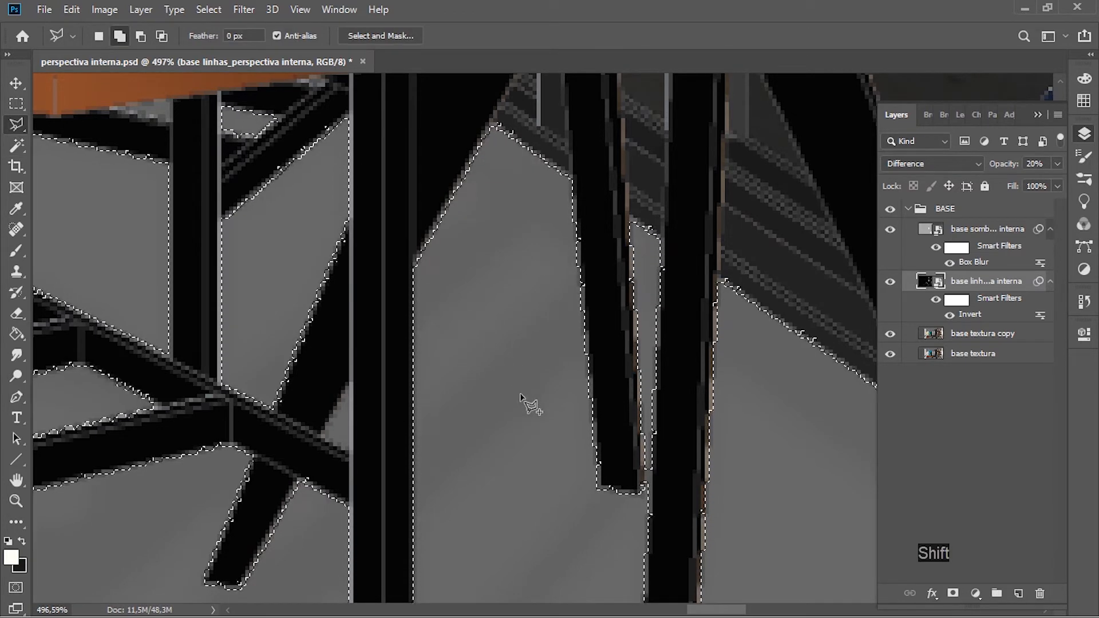
left_click(514, 420)
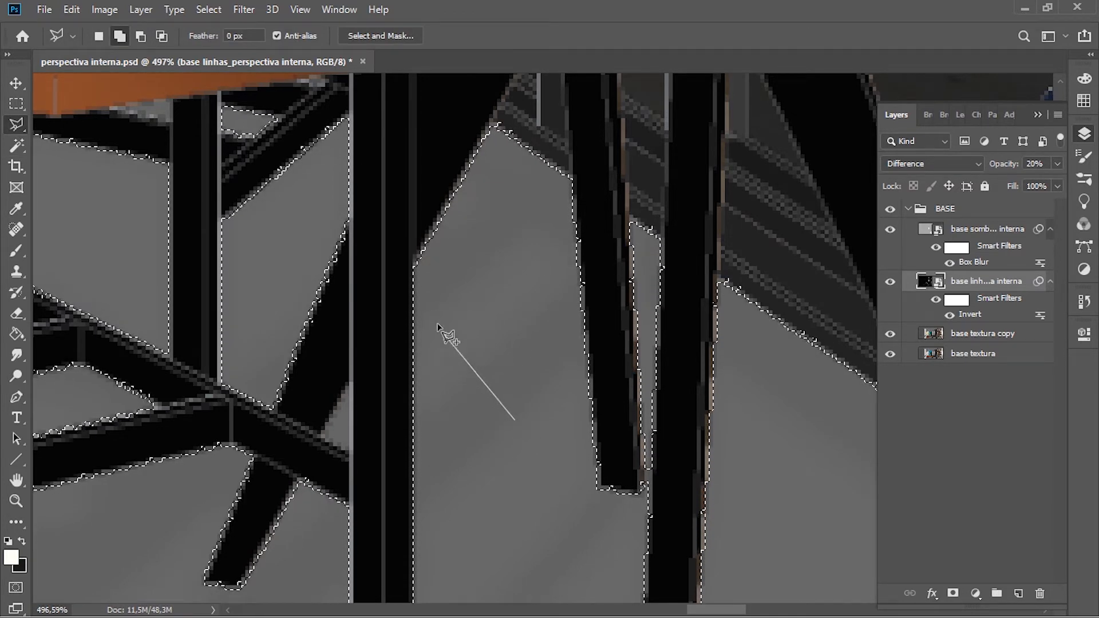
left_click(414, 266)
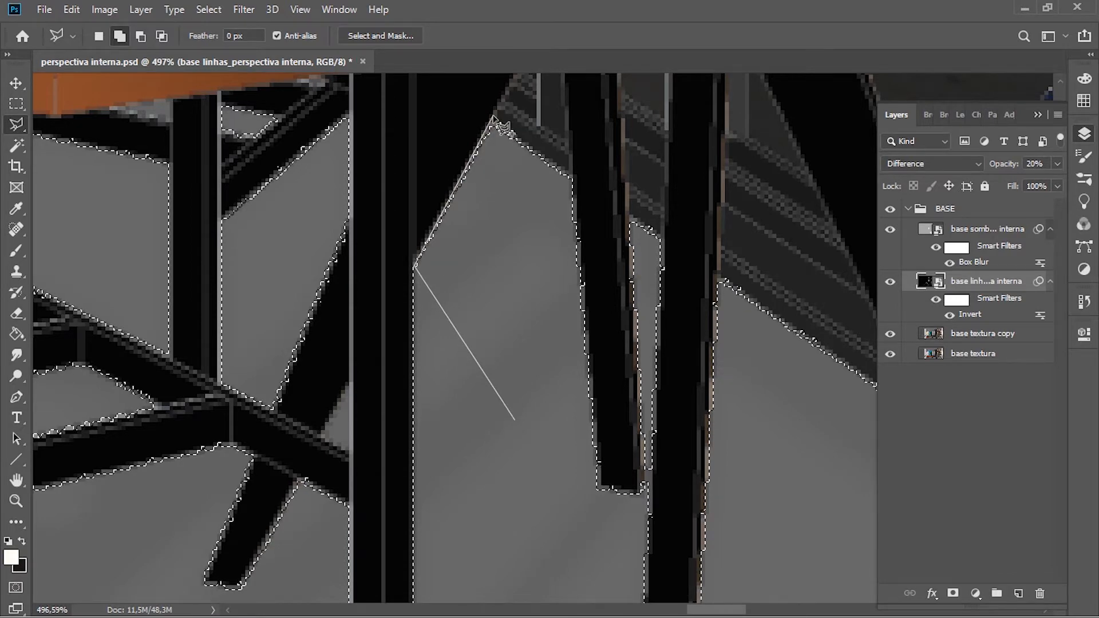
left_click(574, 181)
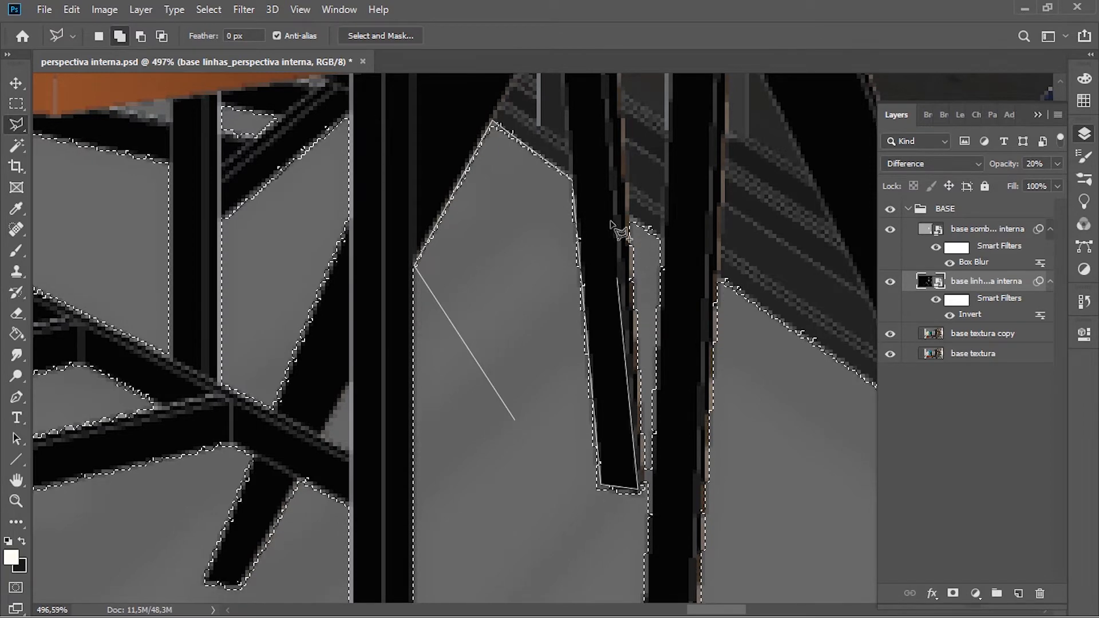
left_click(666, 240)
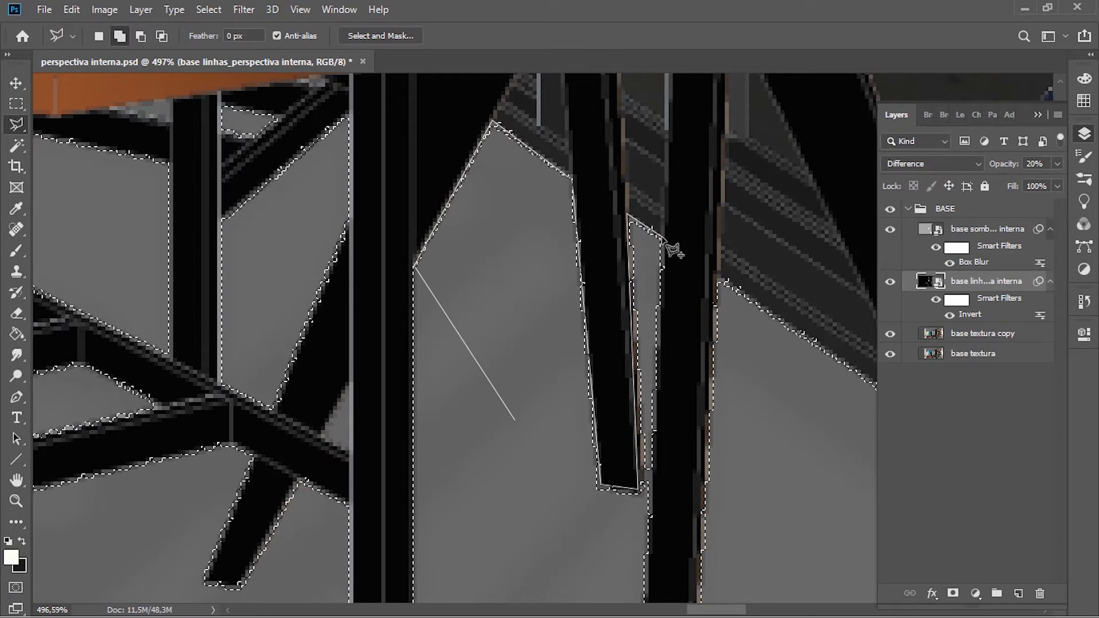
key("space")
left_click_drag(571, 533, 553, 241)
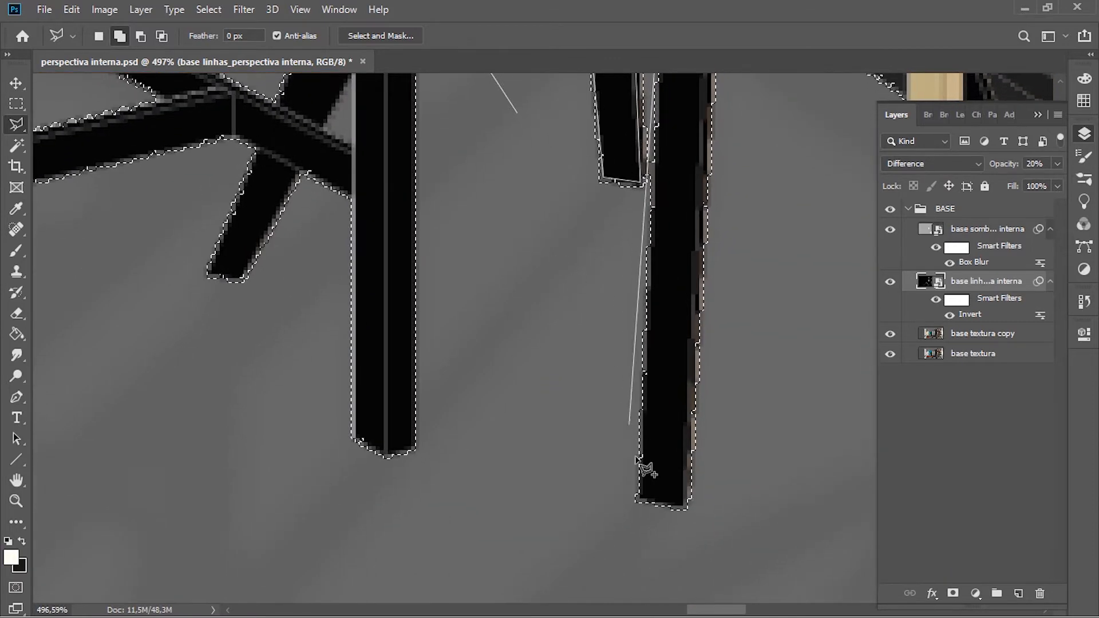
left_click(640, 516)
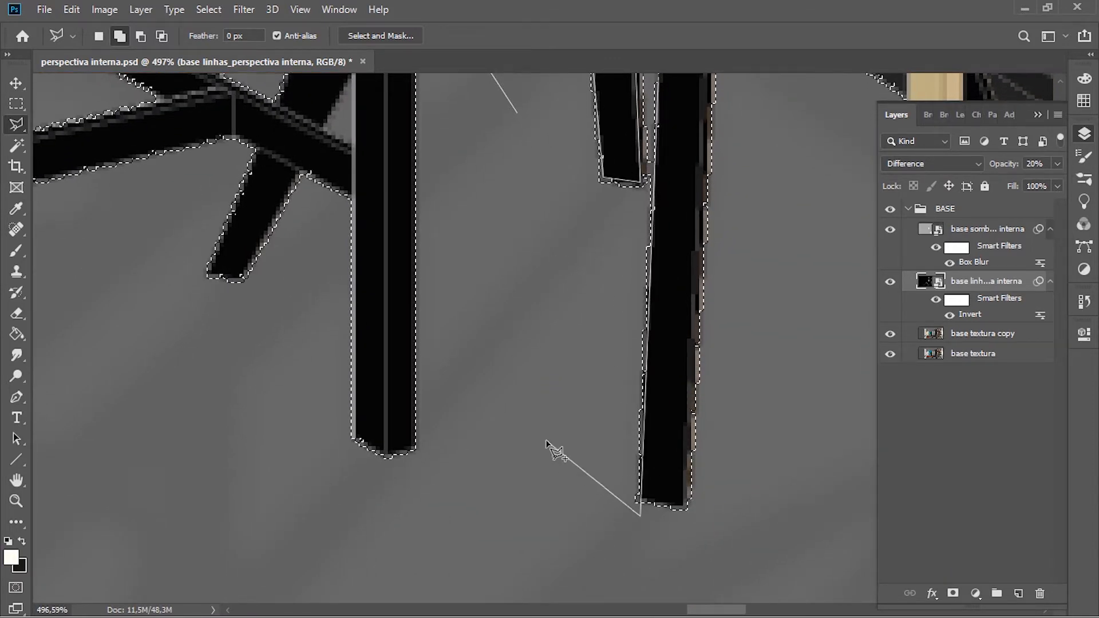
left_click(519, 117)
Step: Activate the Eraser on the base textura copy layer and hide the base textura layer
key("space")
key("ctrl+0")
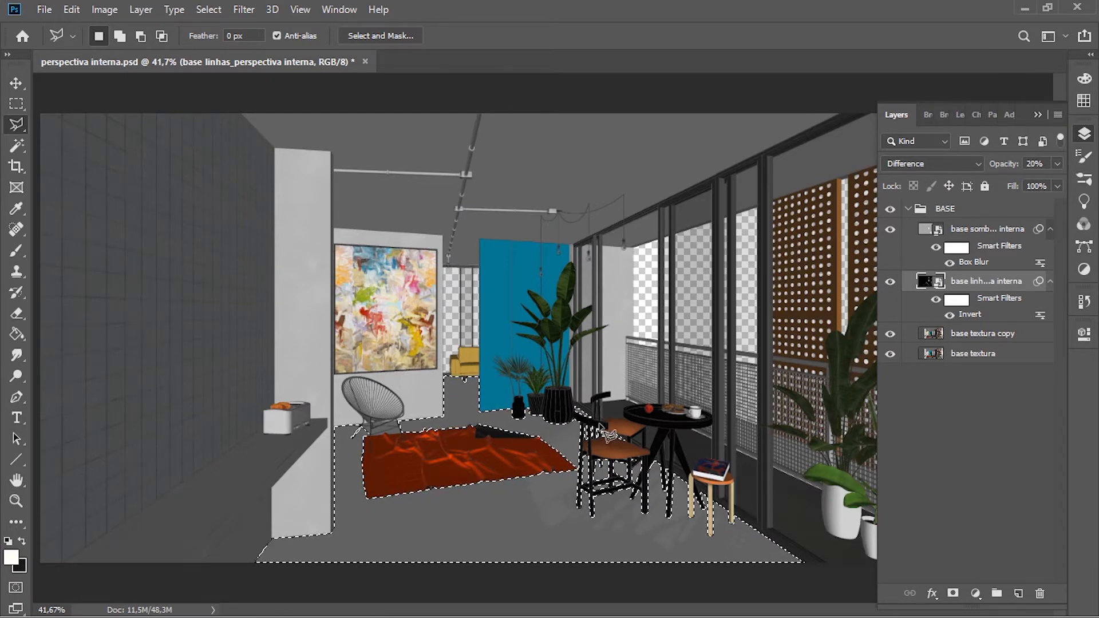
key("e")
left_click(927, 333)
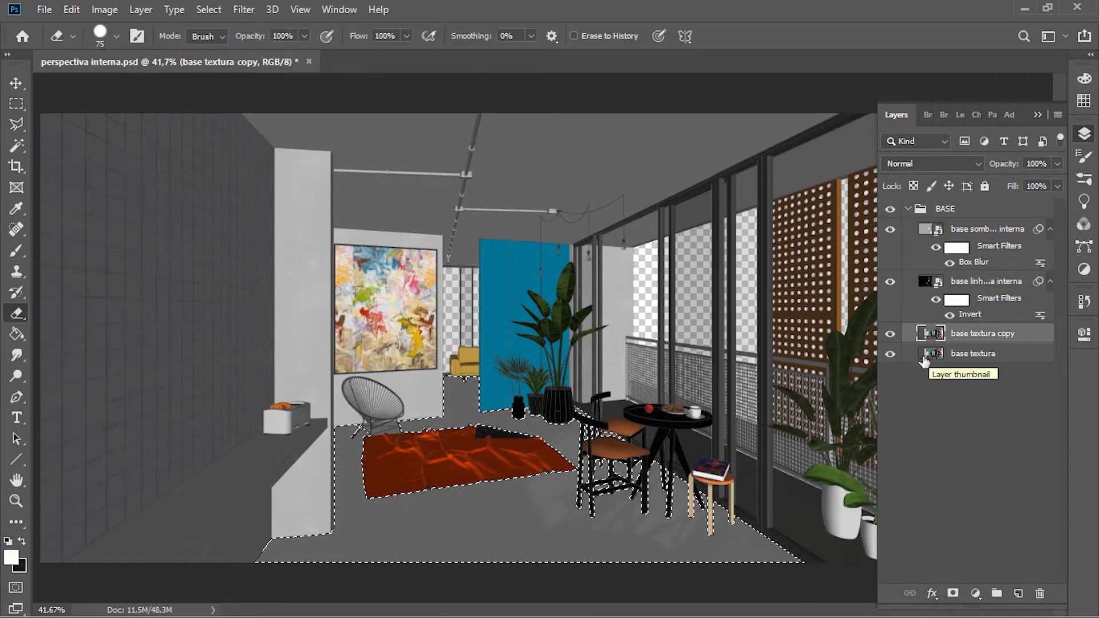
left_click(891, 354)
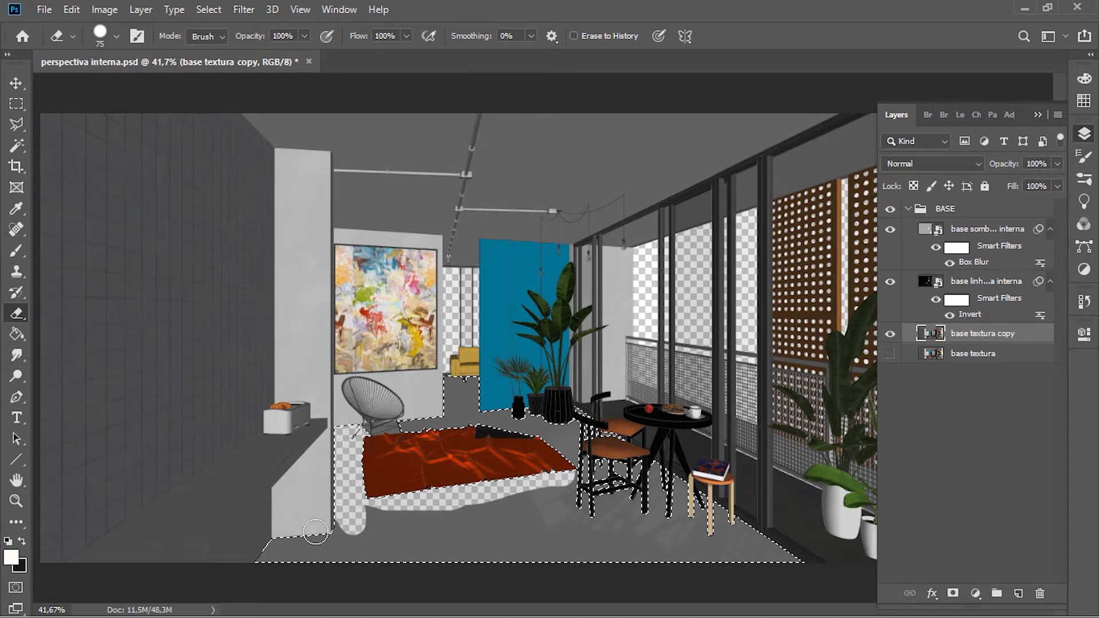
Step: Erase the selected floor from base textura copy around the rug, chairs, table and wall using a 75 px hard eraser
left_click_drag(375, 554, 710, 576)
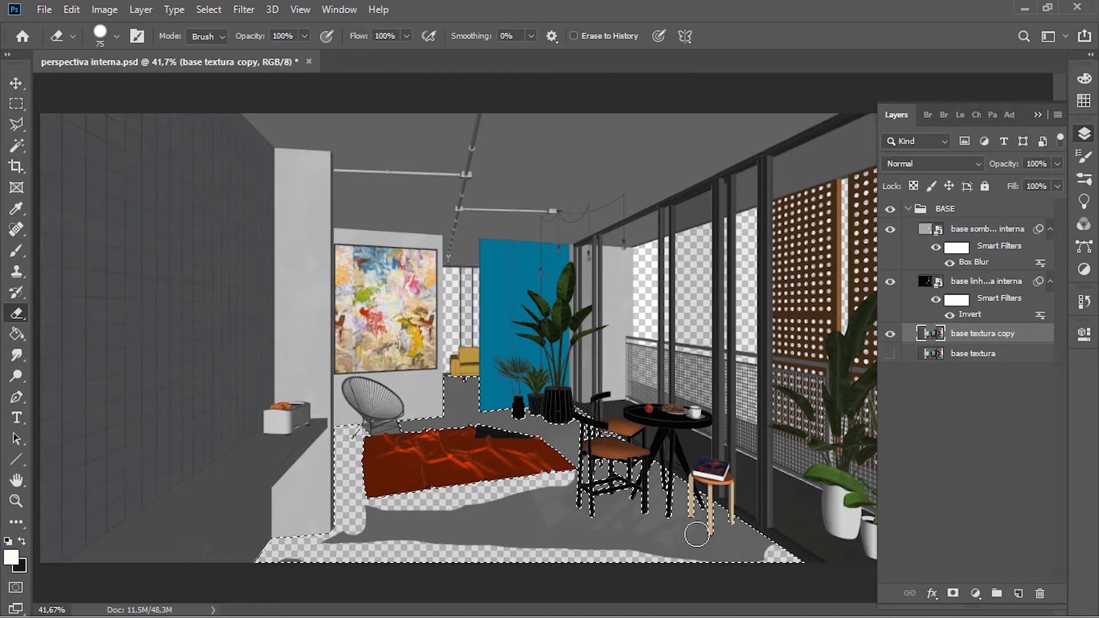
left_click_drag(486, 378, 432, 395)
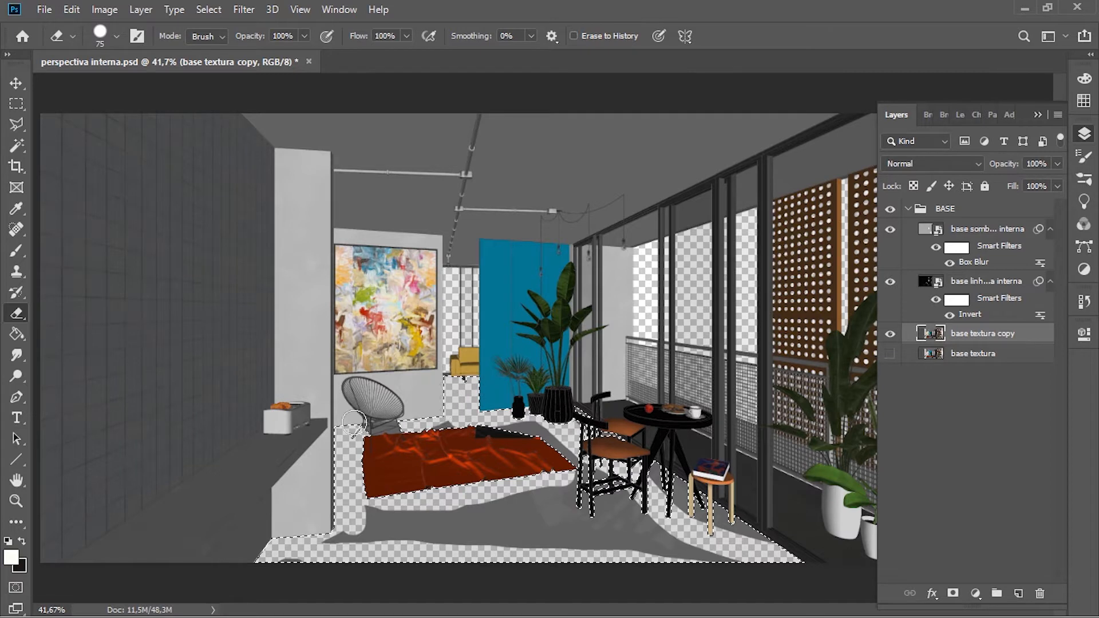
mouse_move(474, 426)
left_mouse_down()
mouse_move(578, 412)
mouse_move(561, 452)
mouse_move(550, 441)
mouse_move(713, 550)
left_mouse_up()
mouse_move(697, 500)
left_mouse_down()
mouse_move(755, 535)
mouse_move(737, 584)
mouse_move(481, 521)
mouse_move(551, 514)
left_mouse_up()
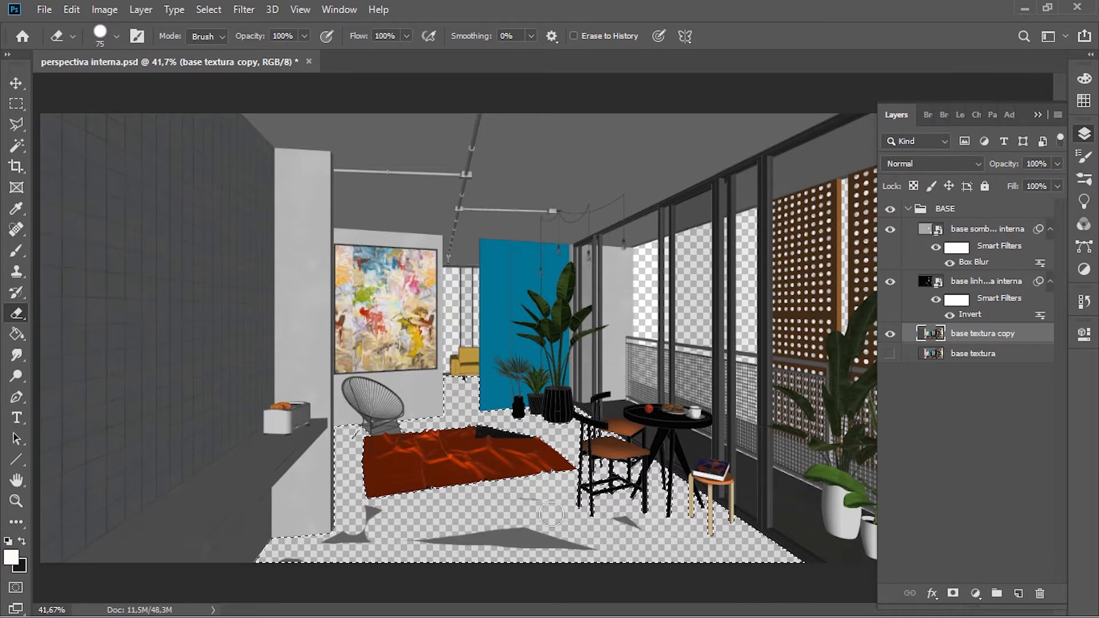
mouse_move(390, 496)
left_mouse_down()
mouse_move(518, 556)
mouse_move(570, 566)
mouse_move(670, 519)
mouse_move(466, 543)
mouse_move(570, 537)
left_mouse_up()
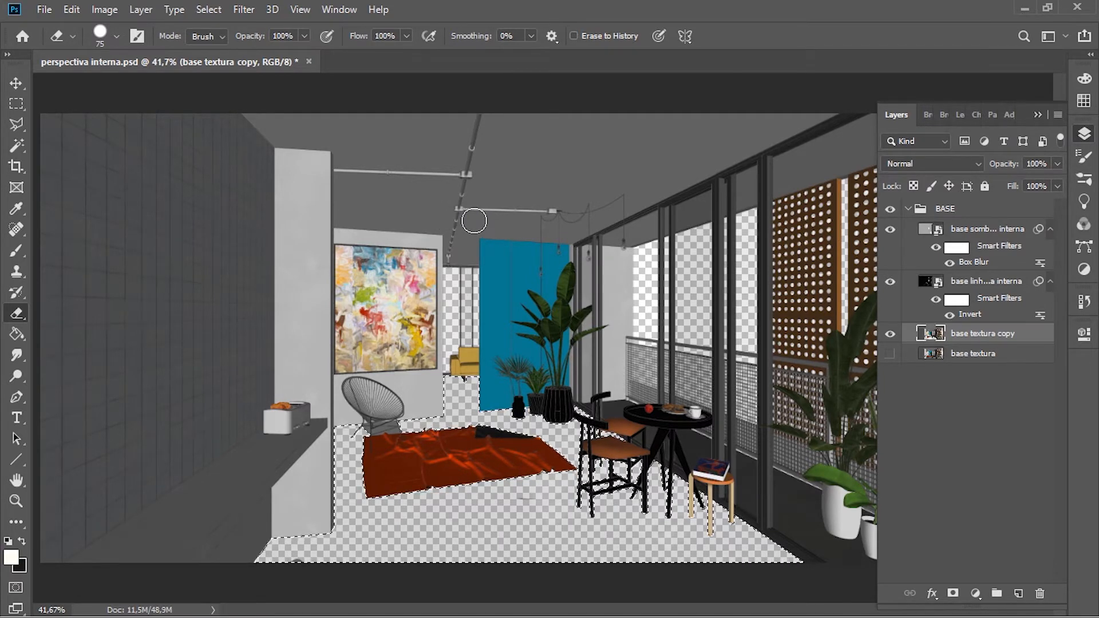
Step: Set the eraser to a soft round tip from General Brushes, 417 px with 0% hardness, and erase the remaining floor remnants
right_click(474, 221)
left_click(622, 206)
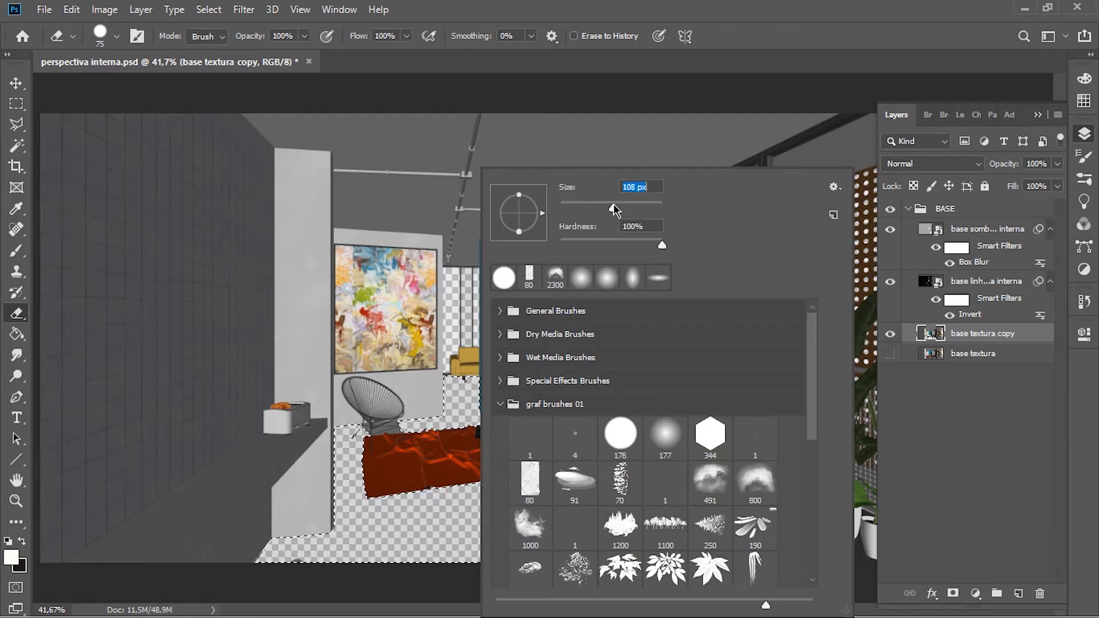
left_click(631, 207)
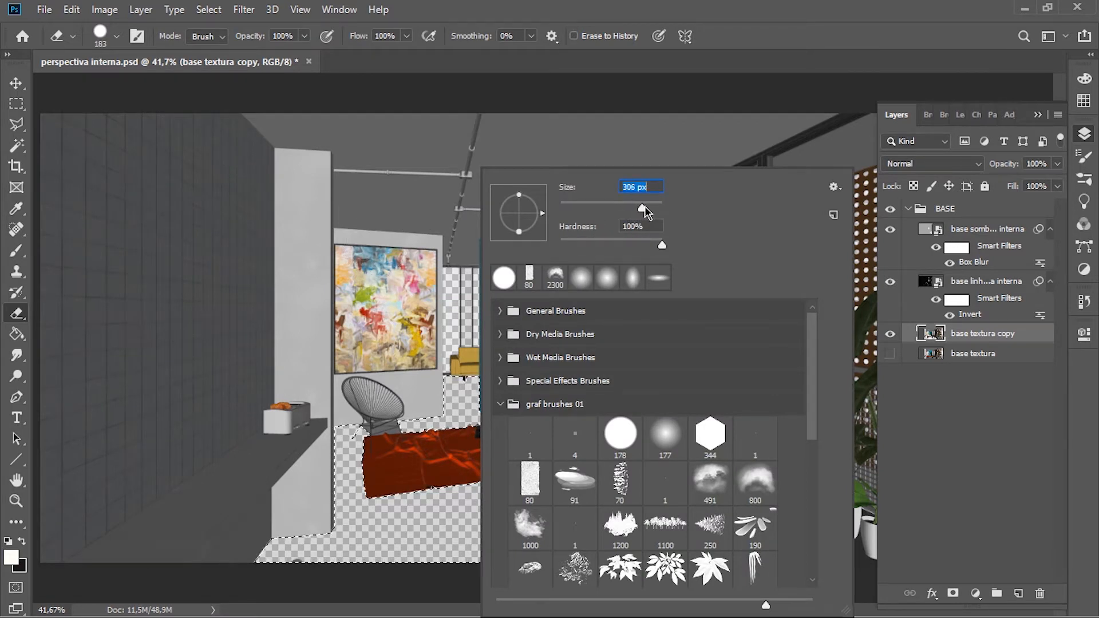
left_click_drag(644, 207, 649, 208)
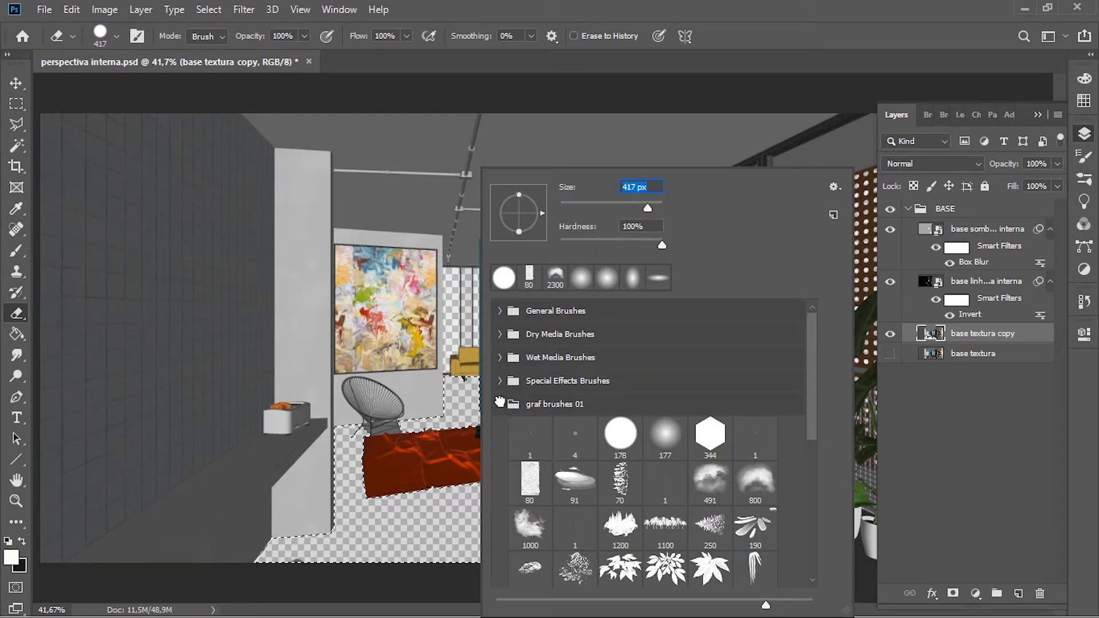
left_click(501, 405)
left_click(502, 312)
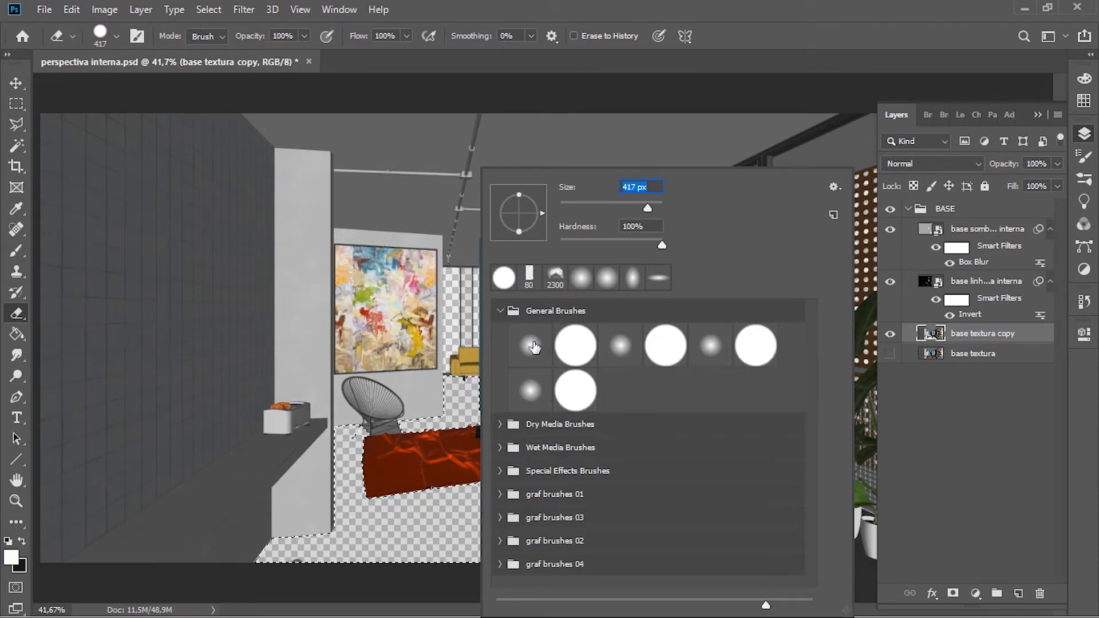
left_click(621, 346)
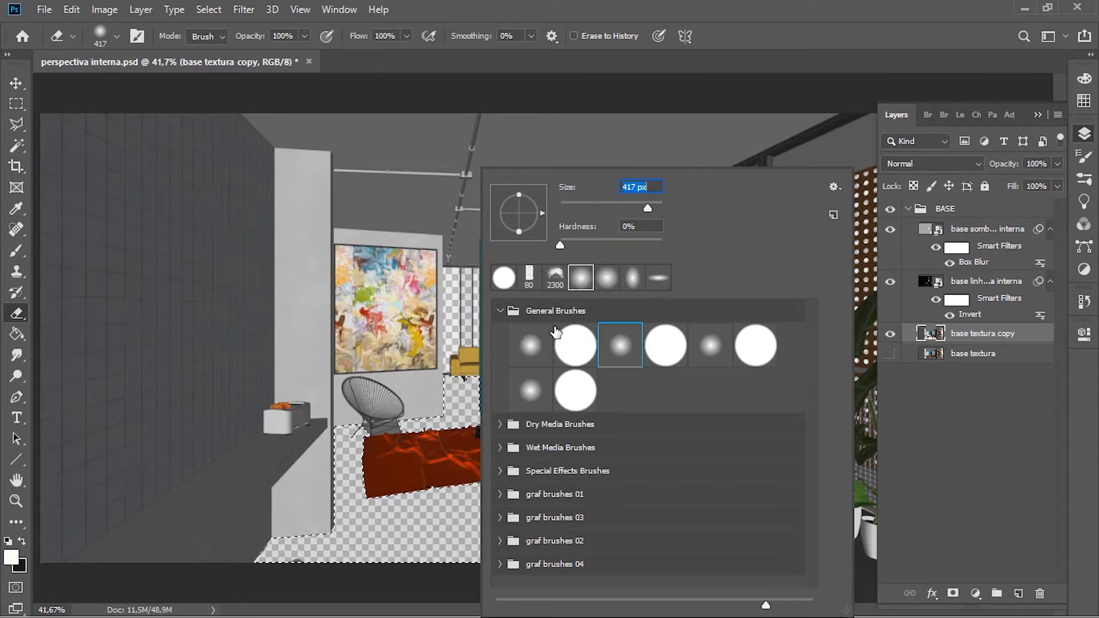
left_click(377, 285)
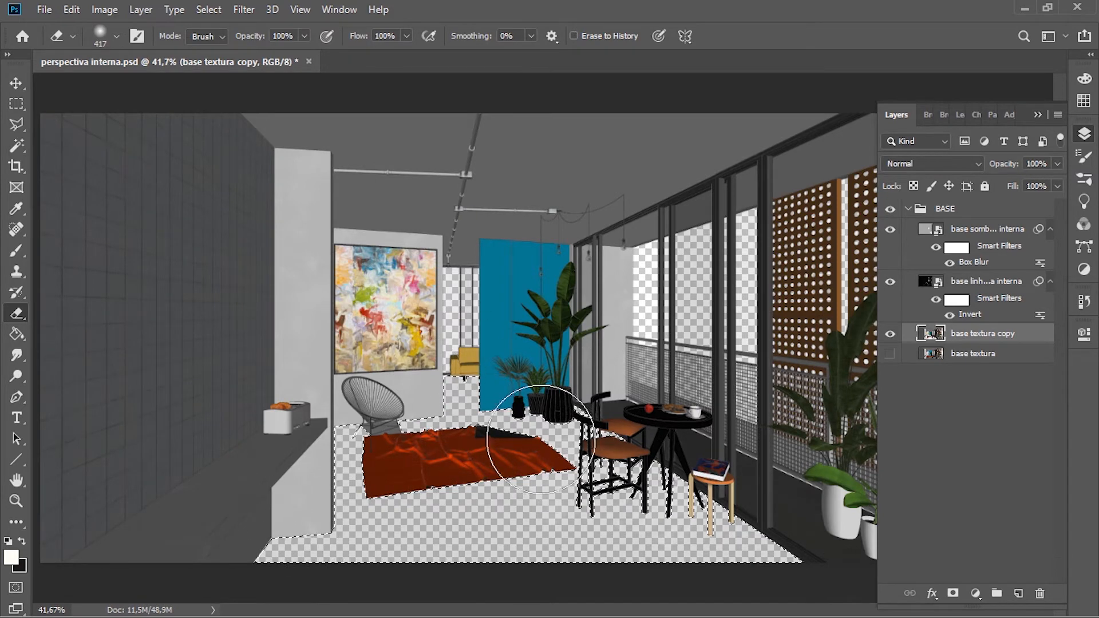
Step: Deselect the floor area and switch to the Move tool
key("ctrl+d")
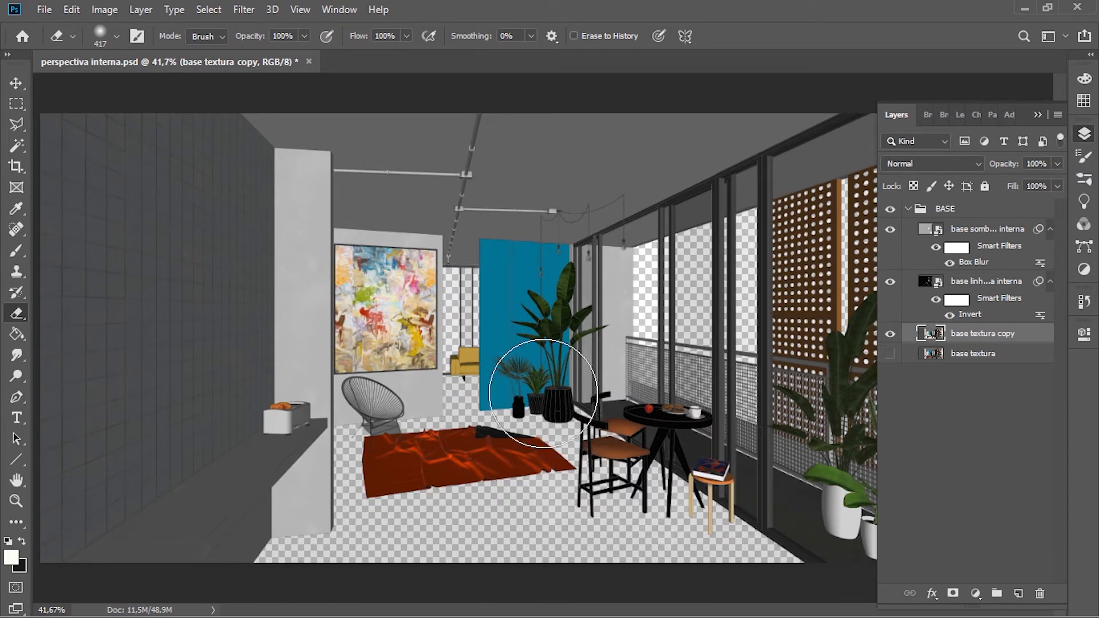
scroll(523, 335, "down", 2, "alt")
key("v")
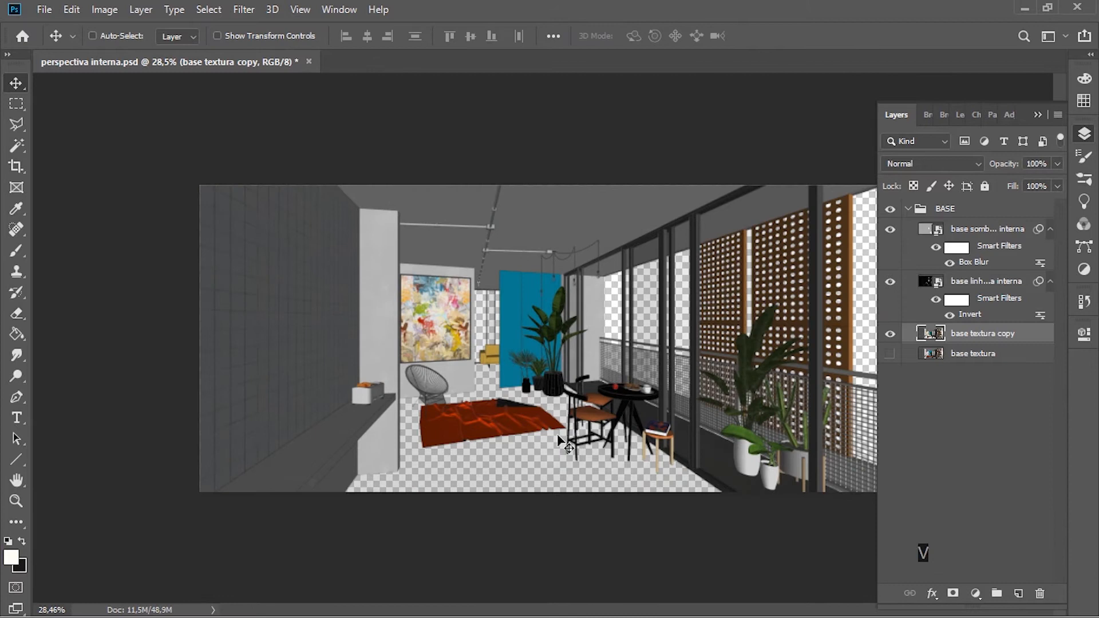
Step: Create a new layer group, place it below the base textura layer and name it FUNDO
left_click(967, 355)
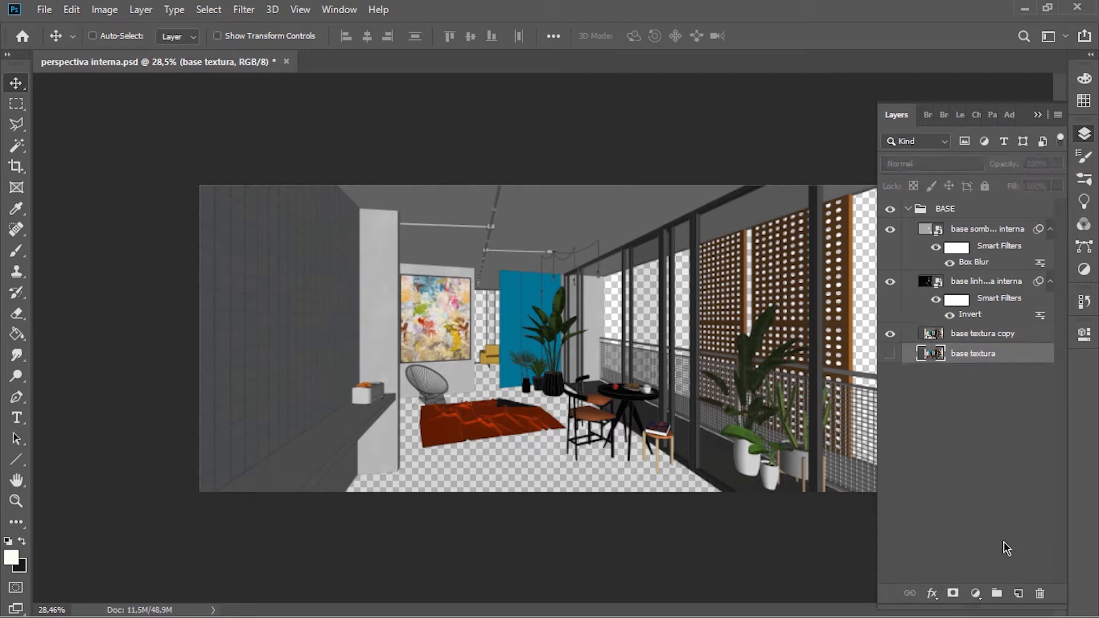
left_click(997, 595)
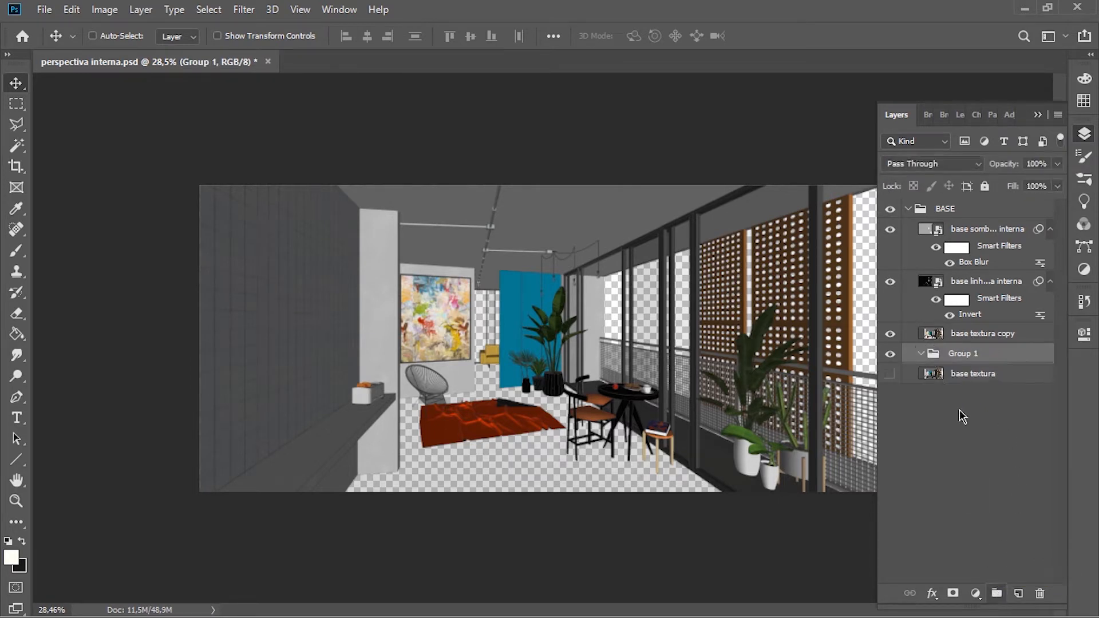
left_click_drag(965, 356, 968, 388)
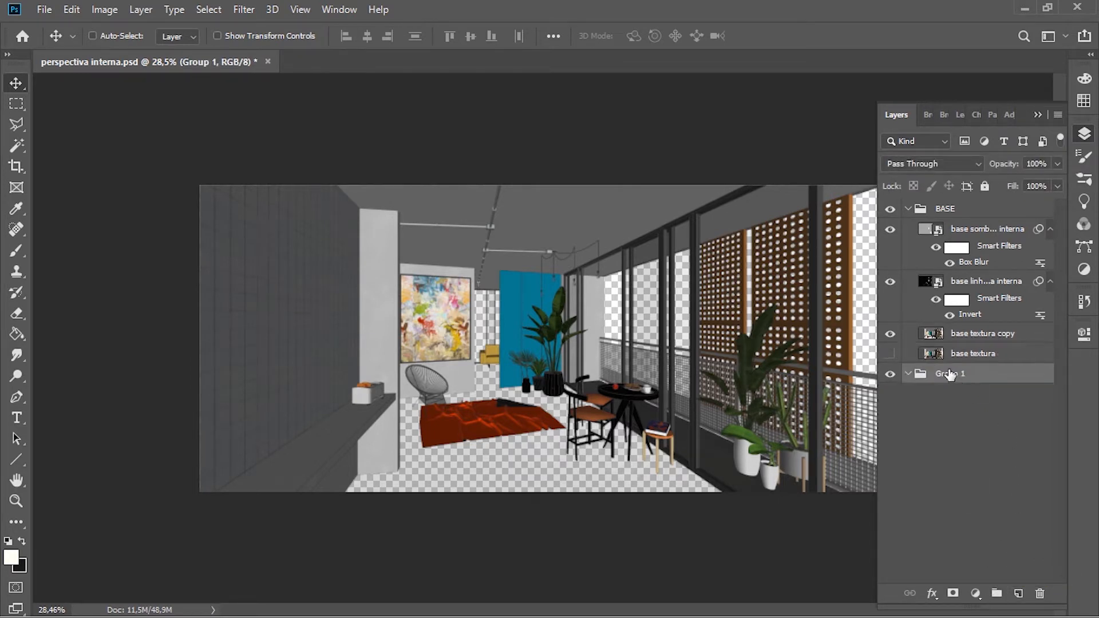
double_click(950, 375)
key("Caps_Lock")
type("FUNDO")
key("Return")
Step: Add a new layer inside the FUNDO group and fill it with the off-white foreground colour using the Paint Bucket
left_click(1019, 593)
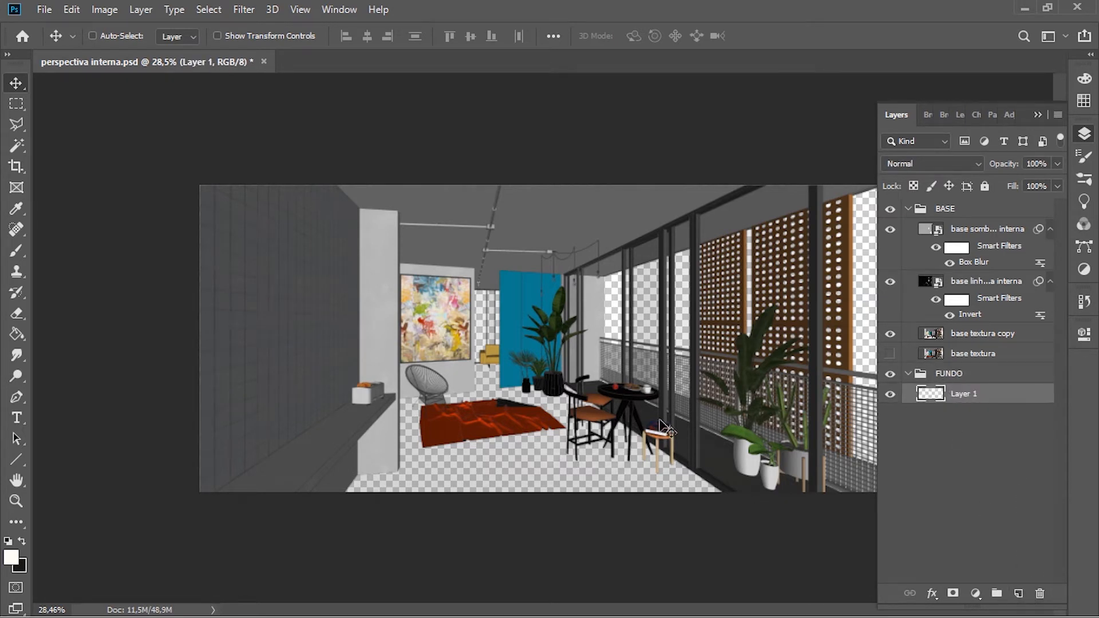
key("g")
scroll(601, 429, "down", 2)
key("Caps_Lock")
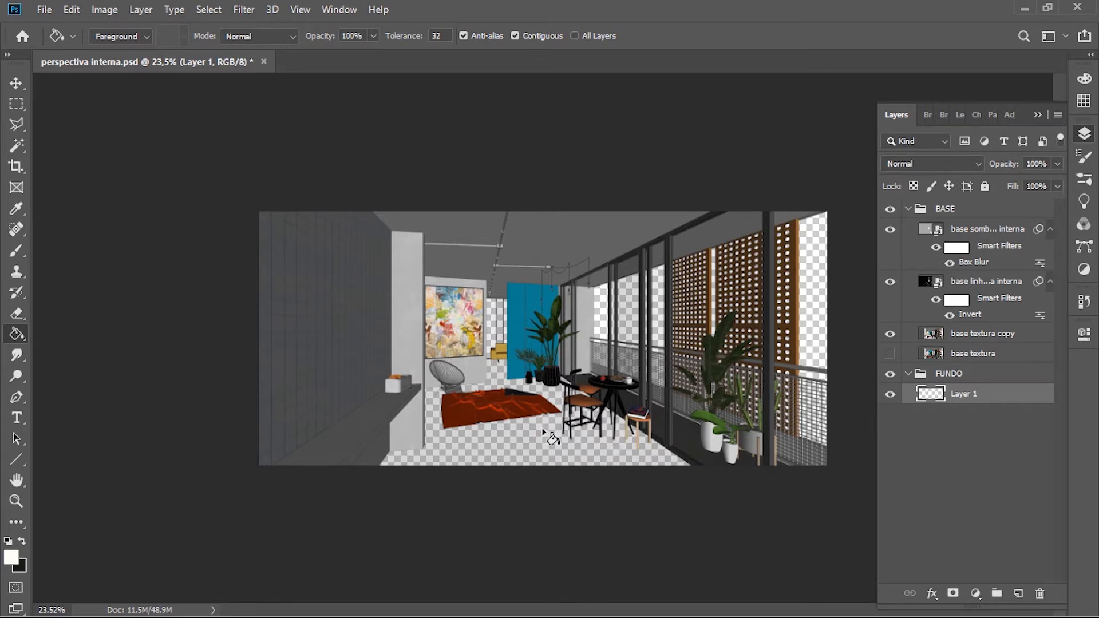
key("g")
left_click(579, 447)
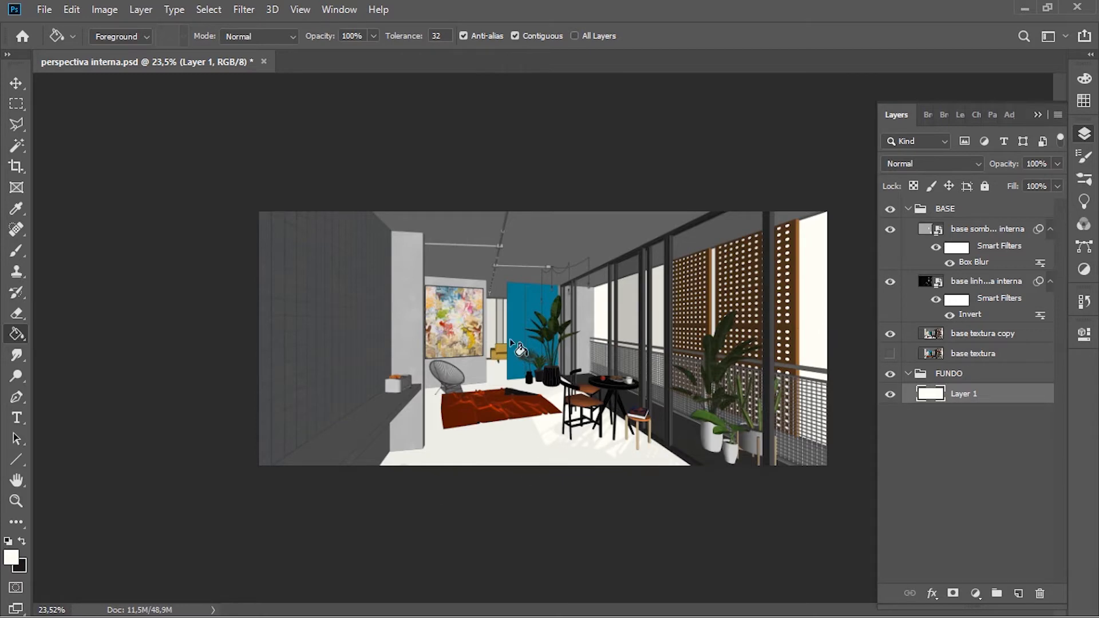
Step: Set the foreground colour to light grey e0e0e0 and fill Layer 1 of the FUNDO group with it using the Paint Bucket
left_click(17, 559)
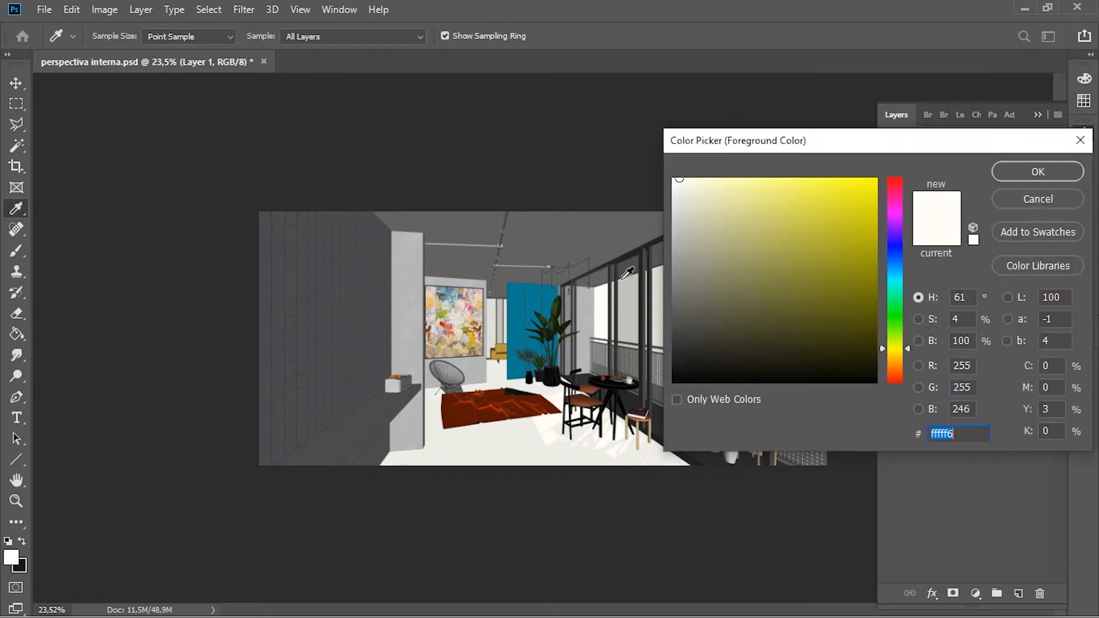
left_click(663, 211)
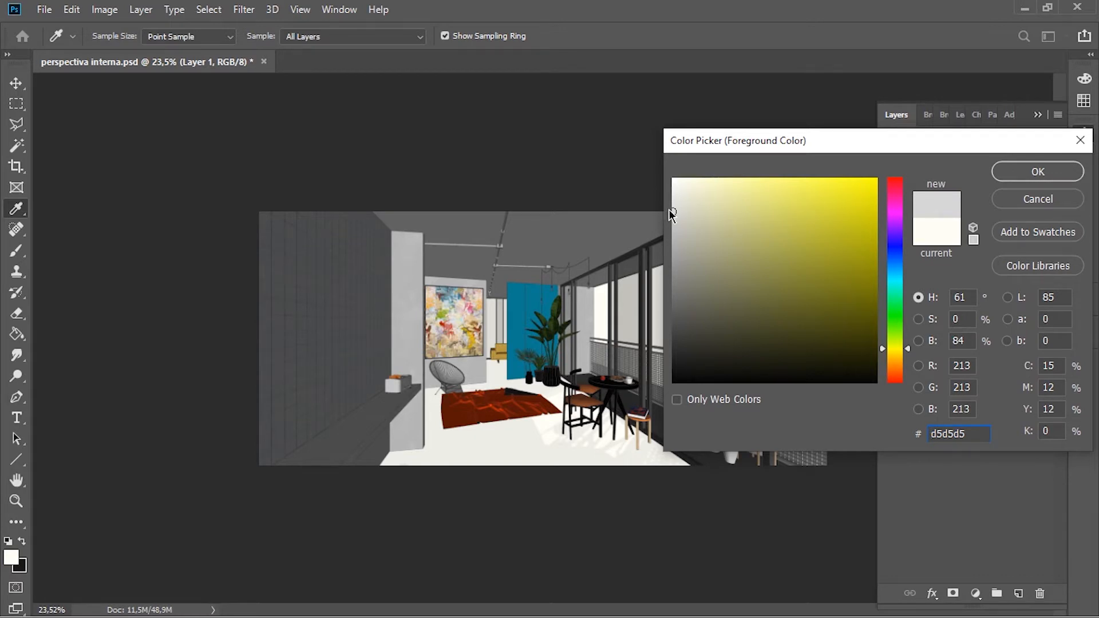
left_click_drag(681, 227, 743, 296)
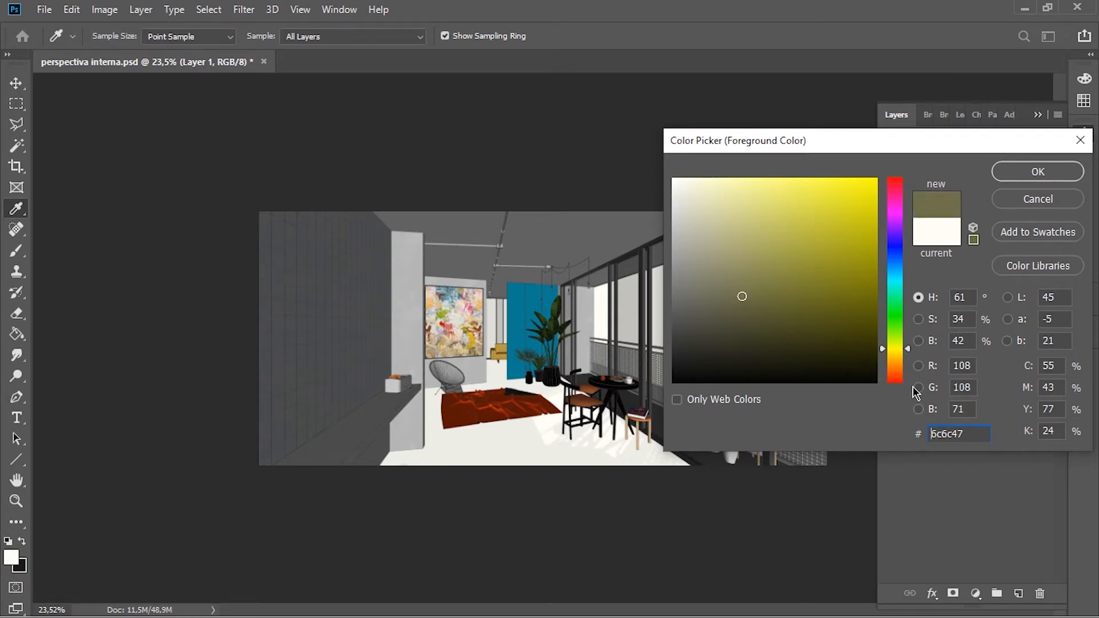
mouse_move(896, 347)
left_mouse_down()
mouse_move(899, 226)
mouse_move(904, 347)
left_mouse_up()
mouse_move(680, 222)
left_mouse_down()
mouse_move(643, 198)
mouse_move(633, 204)
left_mouse_up()
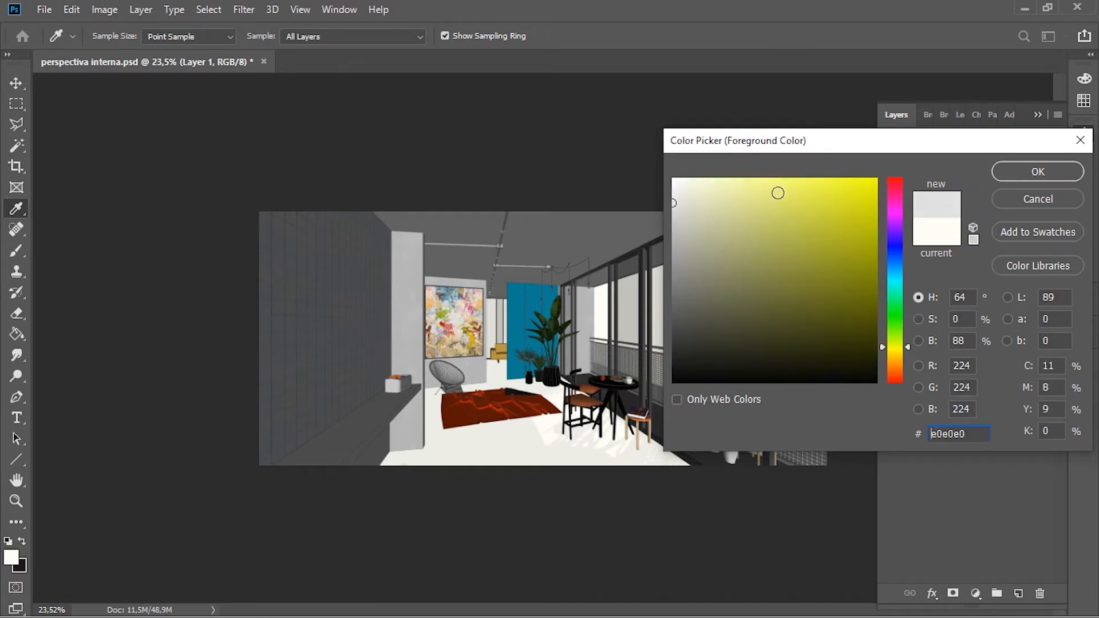
left_click(1018, 181)
key("g")
left_click(547, 444)
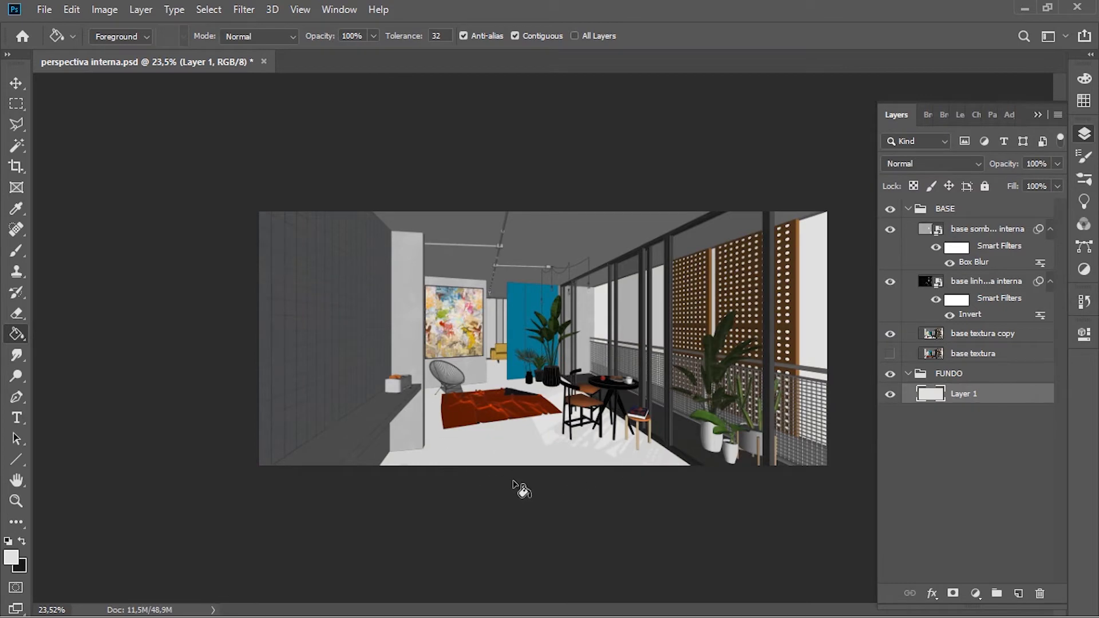
Step: Change the foreground colour to a medium blue and fill the FUNDO group's Layer 1 with it
left_click(12, 557)
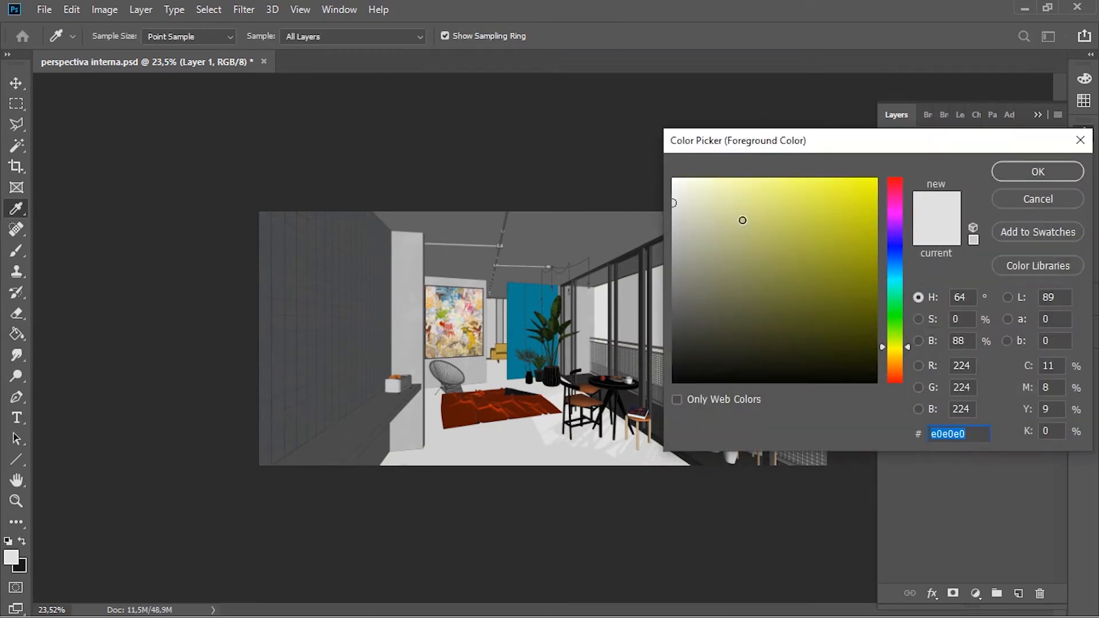
left_click(771, 205)
left_click(901, 250)
left_click_drag(812, 205, 805, 159)
left_click(1010, 175)
key("g")
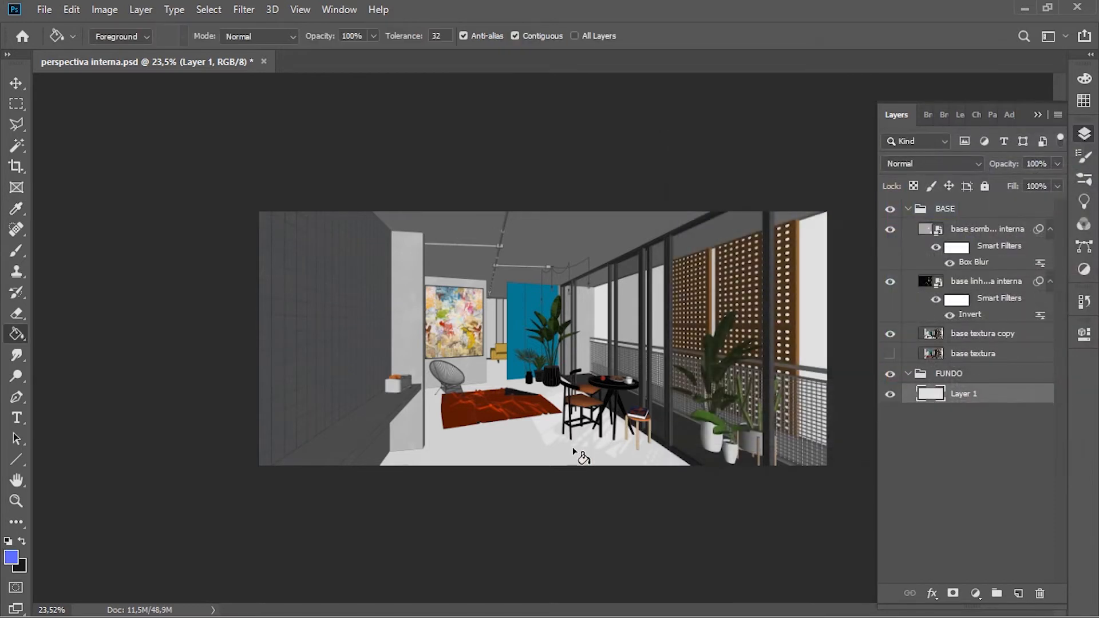
left_click(544, 444)
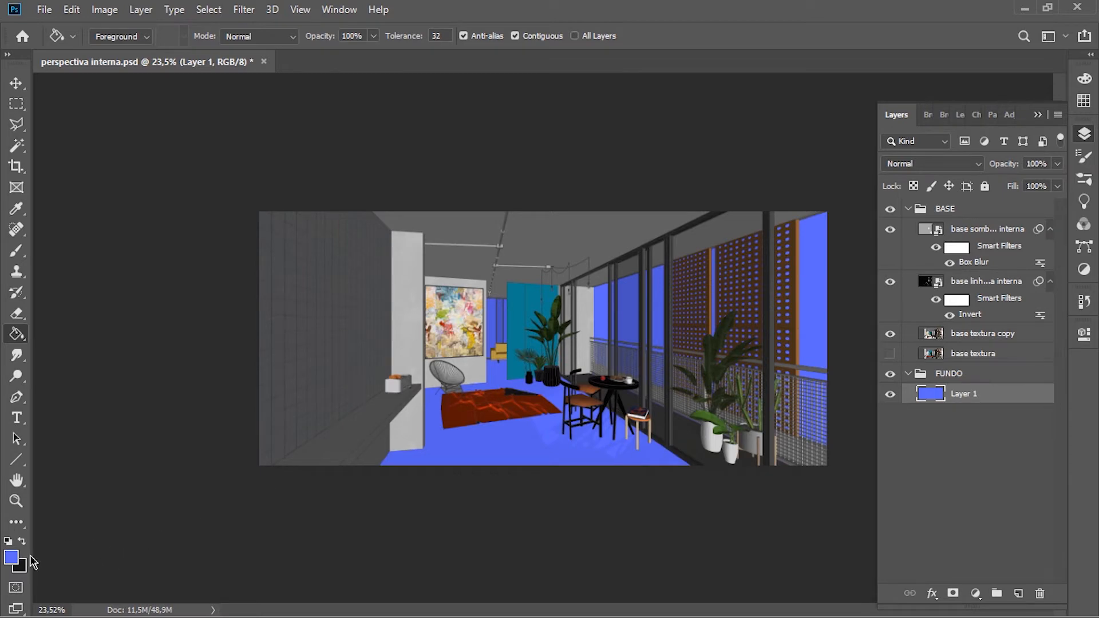
Step: Set the foreground colour to white ffffff, fill the FUNDO group's Layer 1 with it and switch to the Move tool
left_click(11, 557)
type("ffffff")
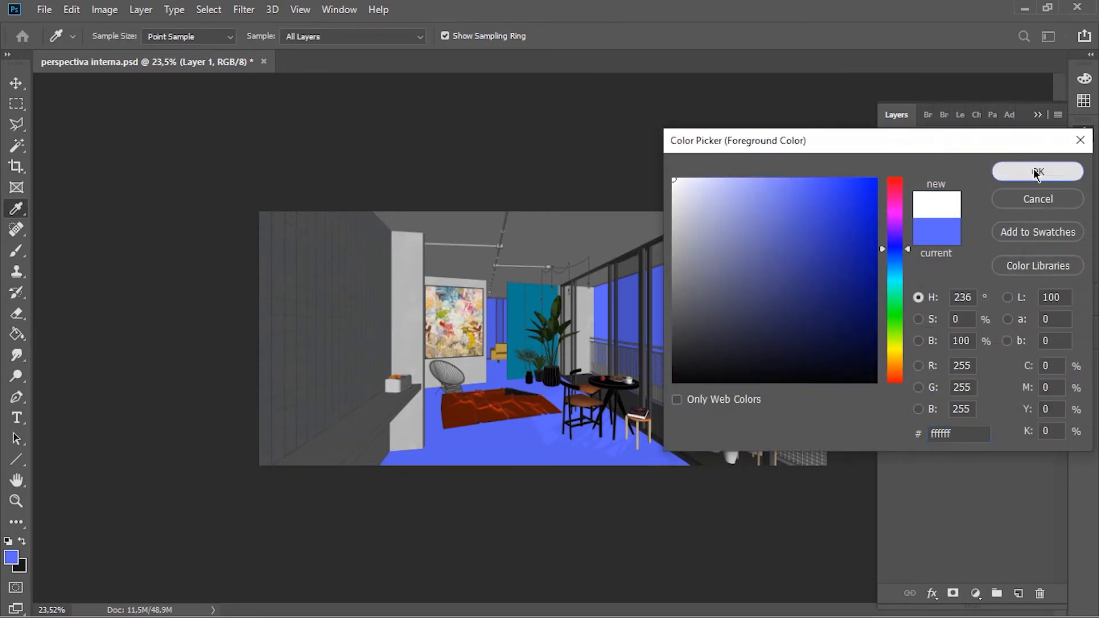
left_click(1013, 170)
left_click(644, 427)
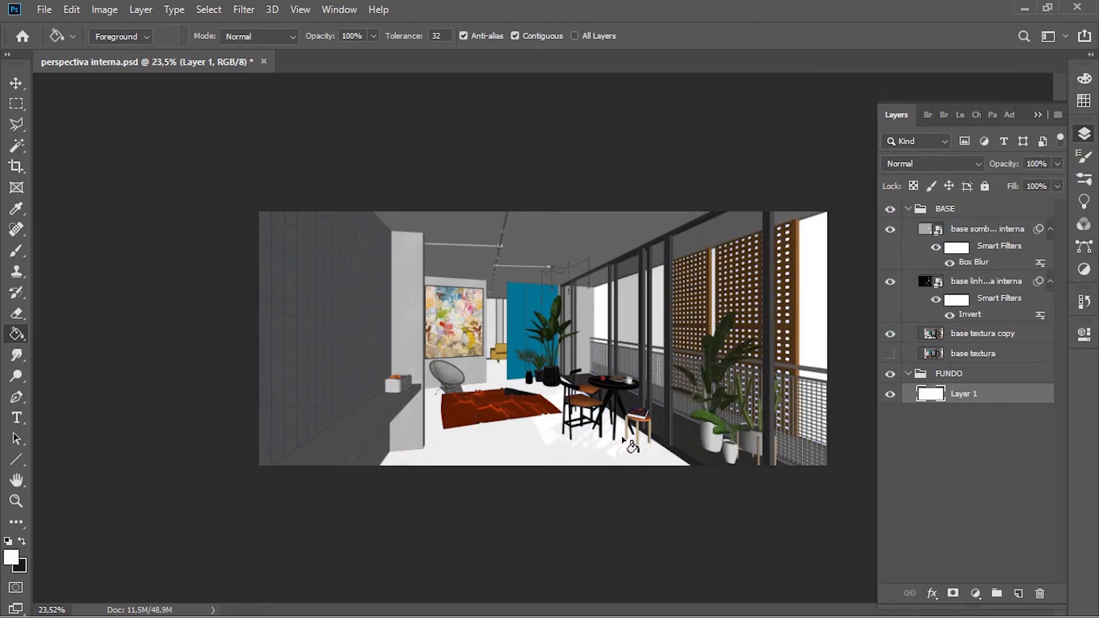
key("v")
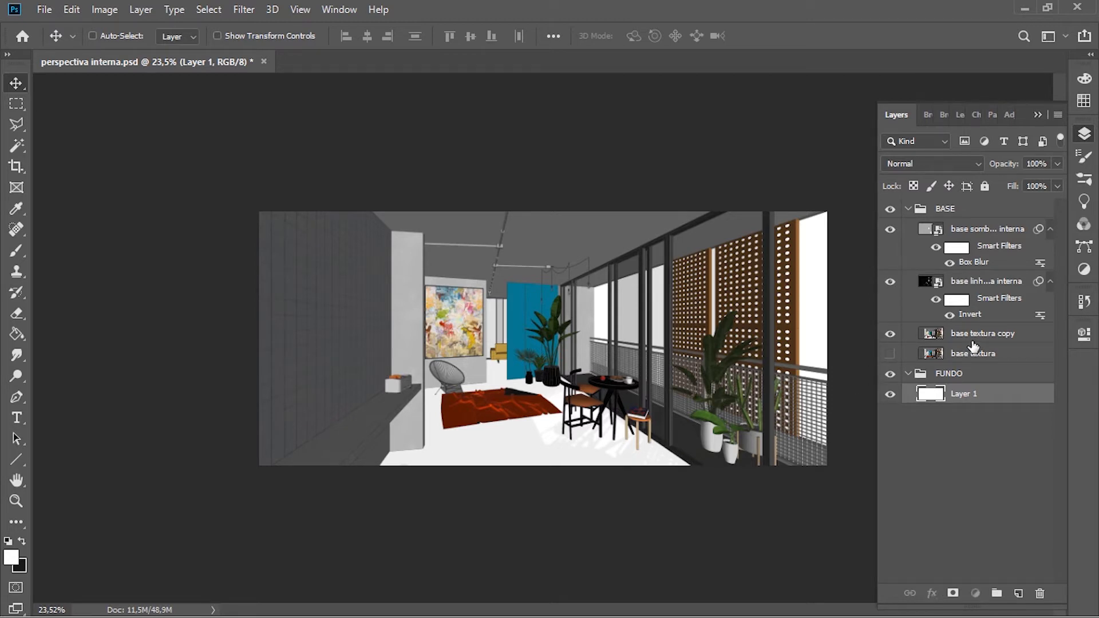
Step: Delete the base textura copy layer and make the hidden original base textura layer visible
left_click(973, 337)
key("v")
mouse_move(657, 380)
left_mouse_down()
mouse_move(658, 390)
mouse_move(656, 335)
mouse_move(671, 314)
mouse_move(684, 335)
mouse_move(651, 381)
left_mouse_up()
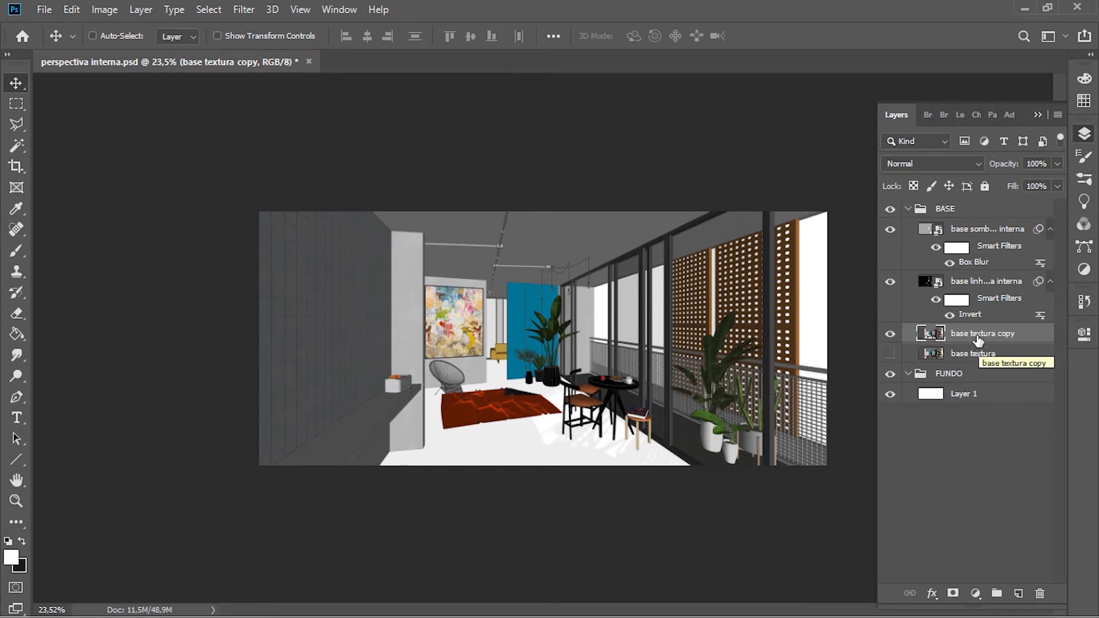
scroll(501, 461, "up", 3, "alt")
scroll(501, 460, "up", 4, "alt")
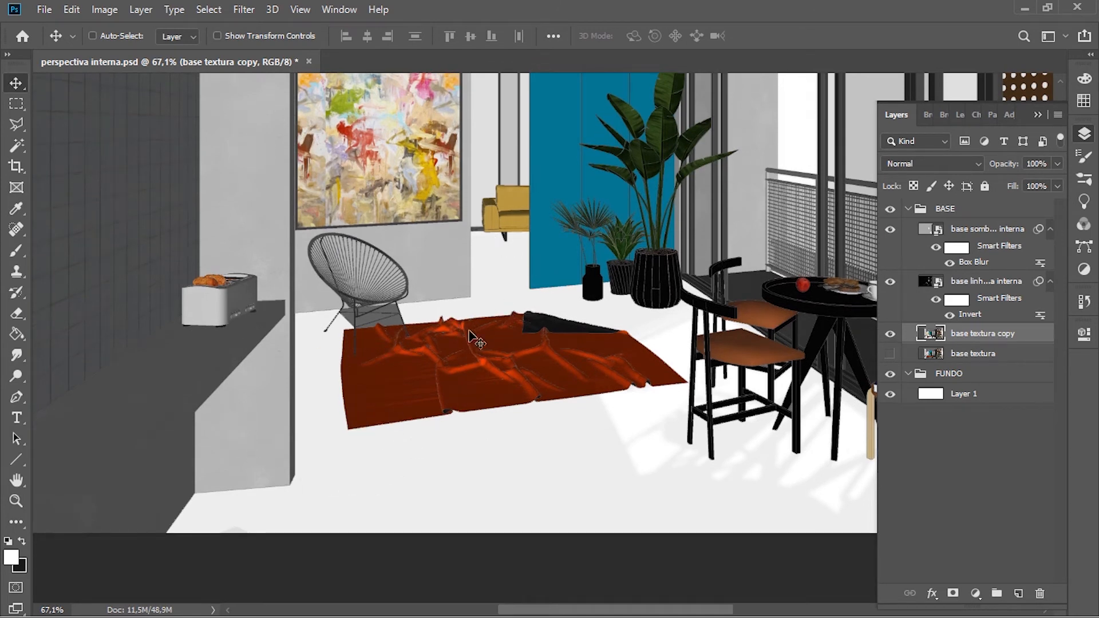
scroll(445, 332, "right", 2, "ctrl")
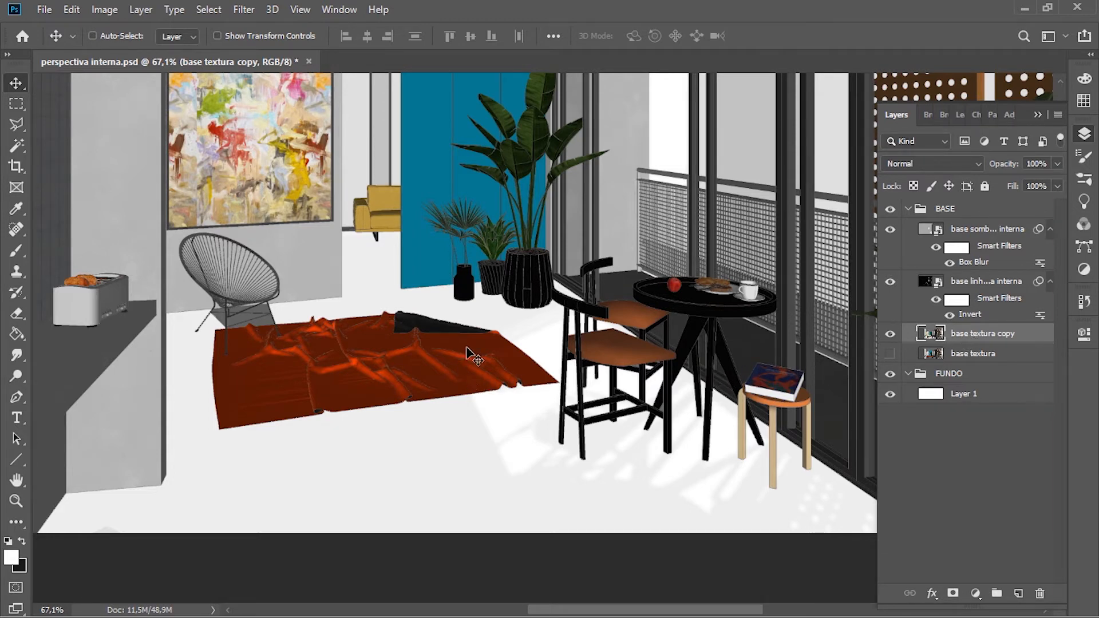
scroll(474, 361, "down", 1)
key("ctrl+0")
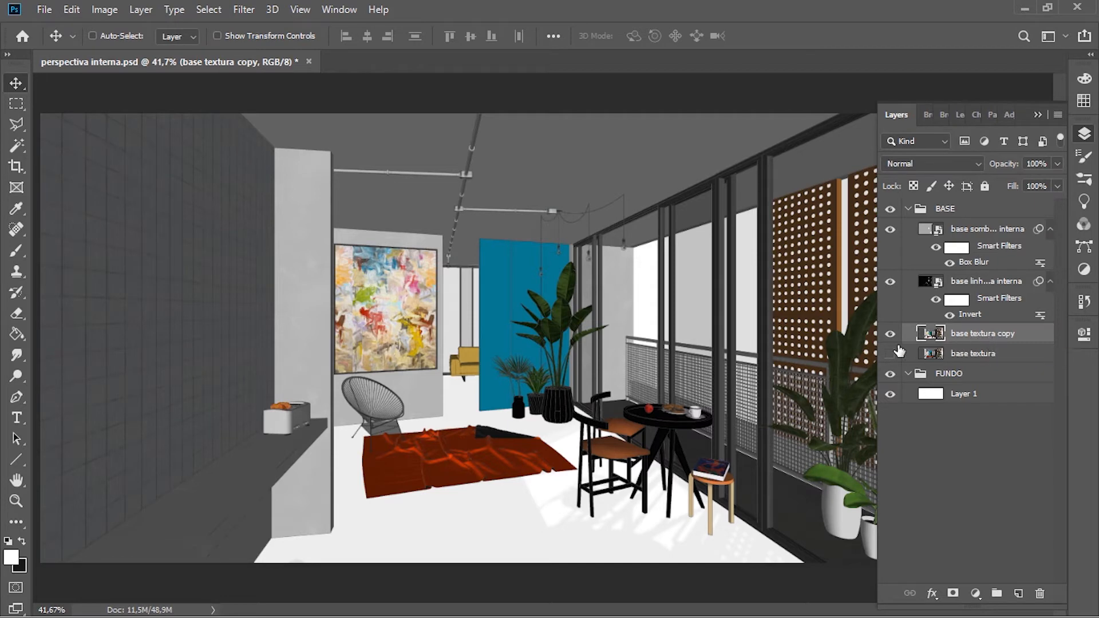
key("Delete")
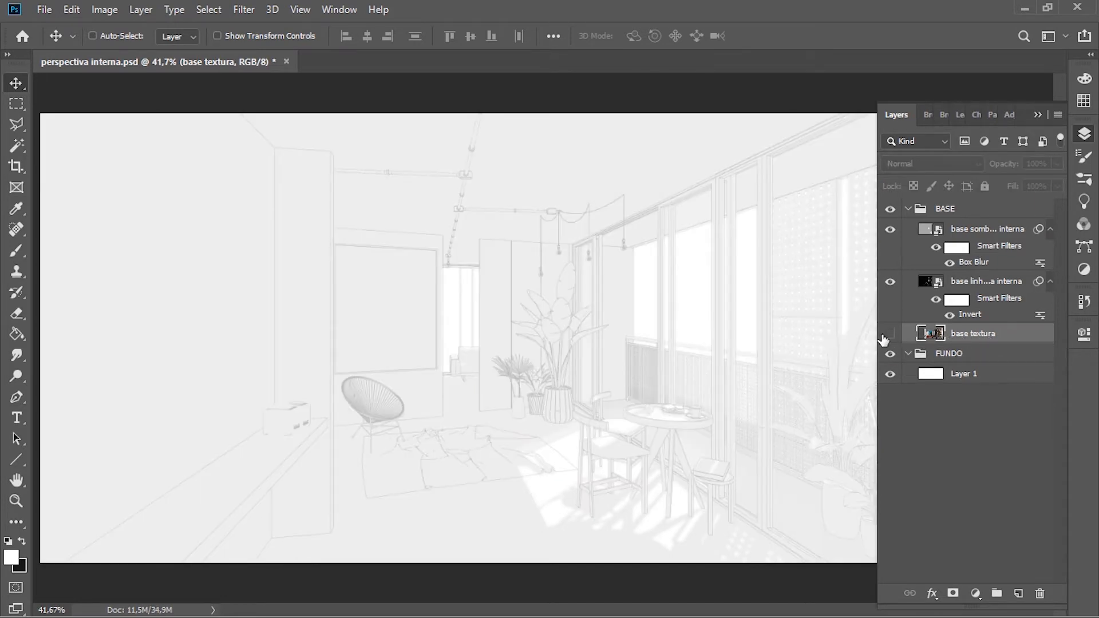
left_click(890, 334)
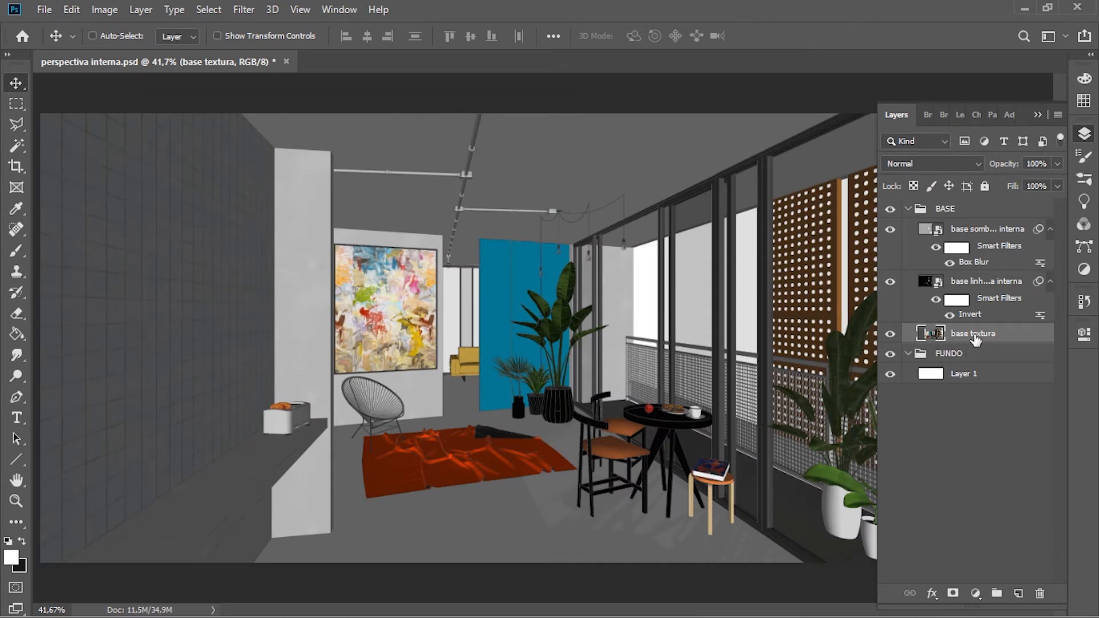
Step: Add a layer mask to the base textura layer and make that mask the active target
left_click(953, 595)
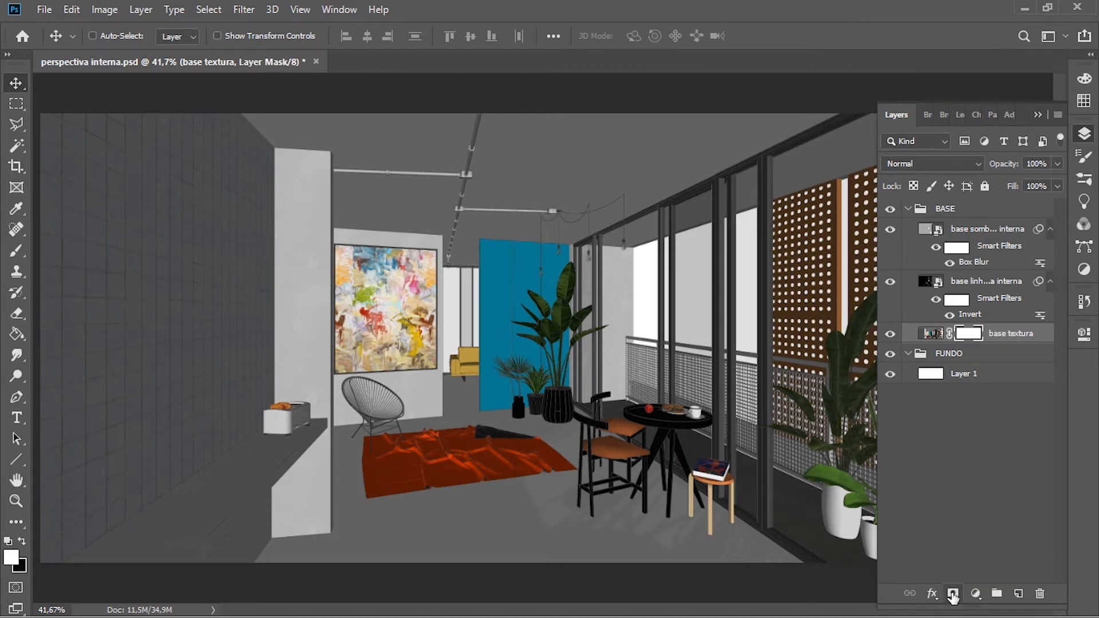
left_click(956, 301)
left_click(954, 248)
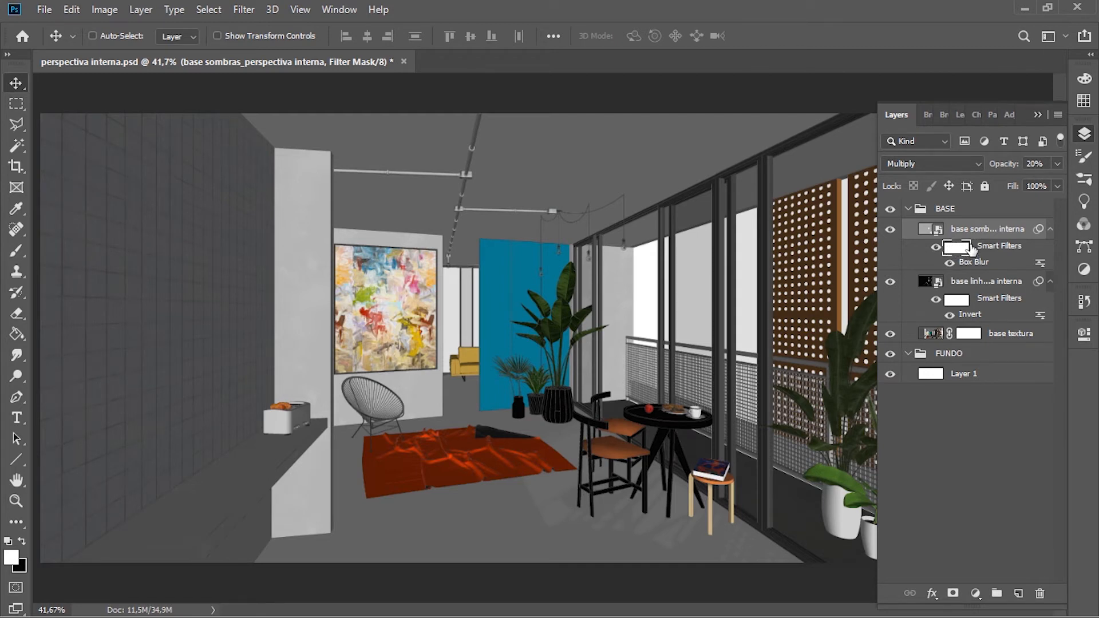
left_click(999, 333)
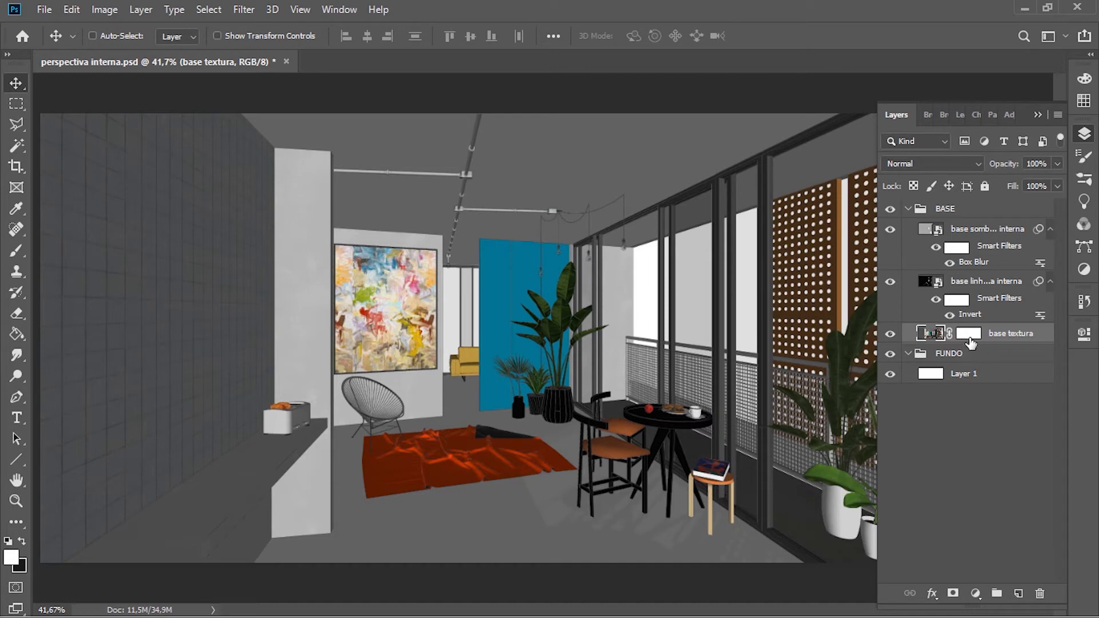
left_click(967, 335)
Step: Hide a rectangular area around the rug's right half by filling it with black on the base textura mask, and deselect
scroll(375, 293, "down", 1)
scroll(375, 293, "down", 2)
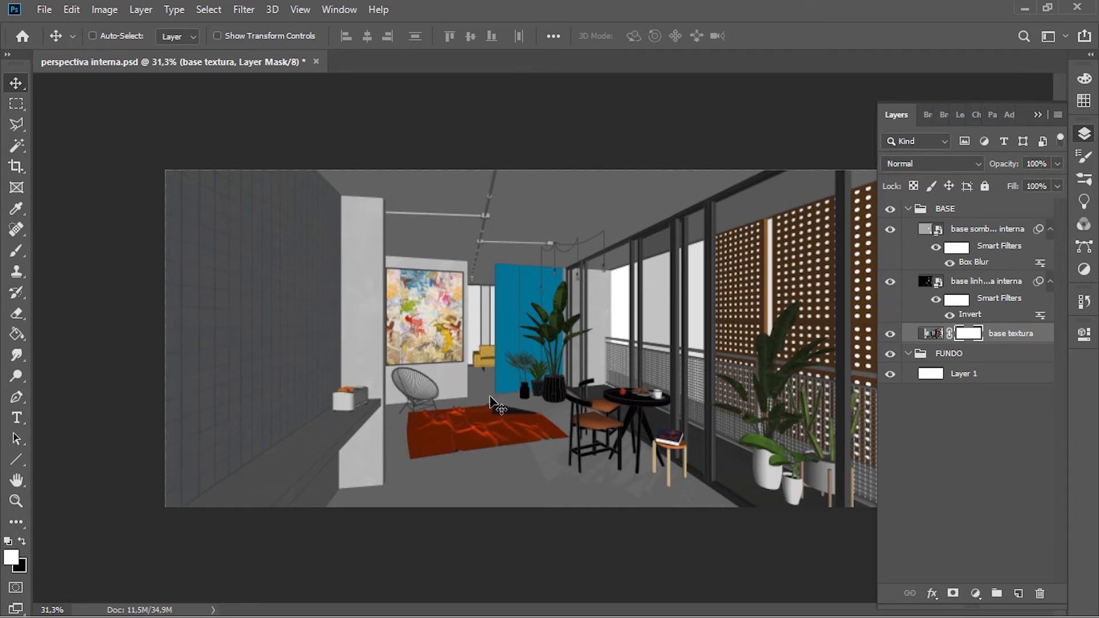
scroll(491, 403, "up", 6)
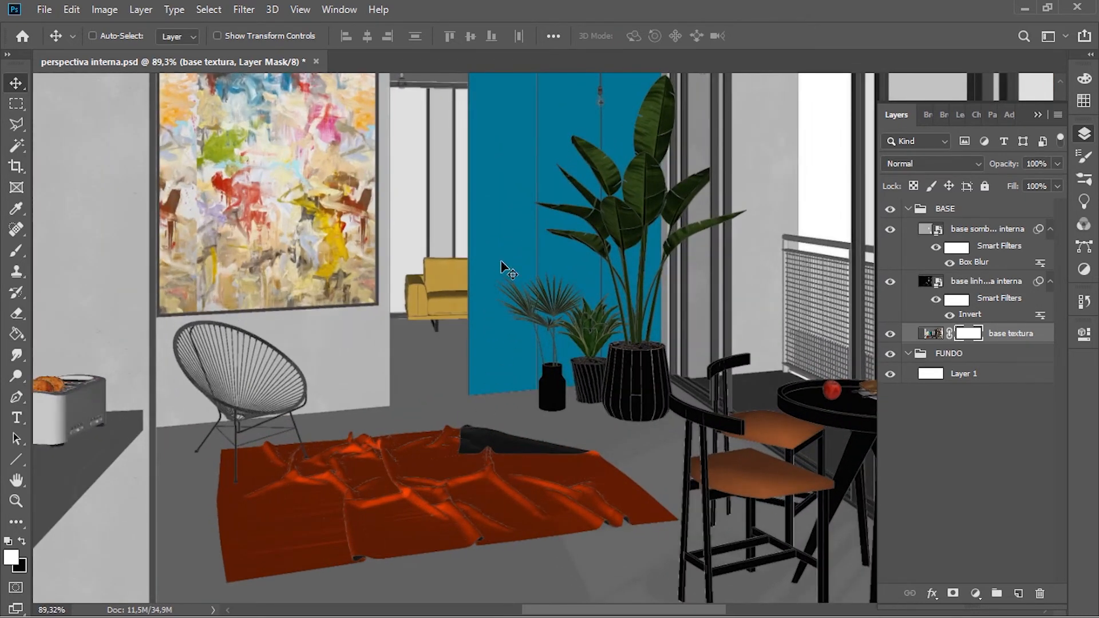
scroll(501, 261, "down", 3)
key("m")
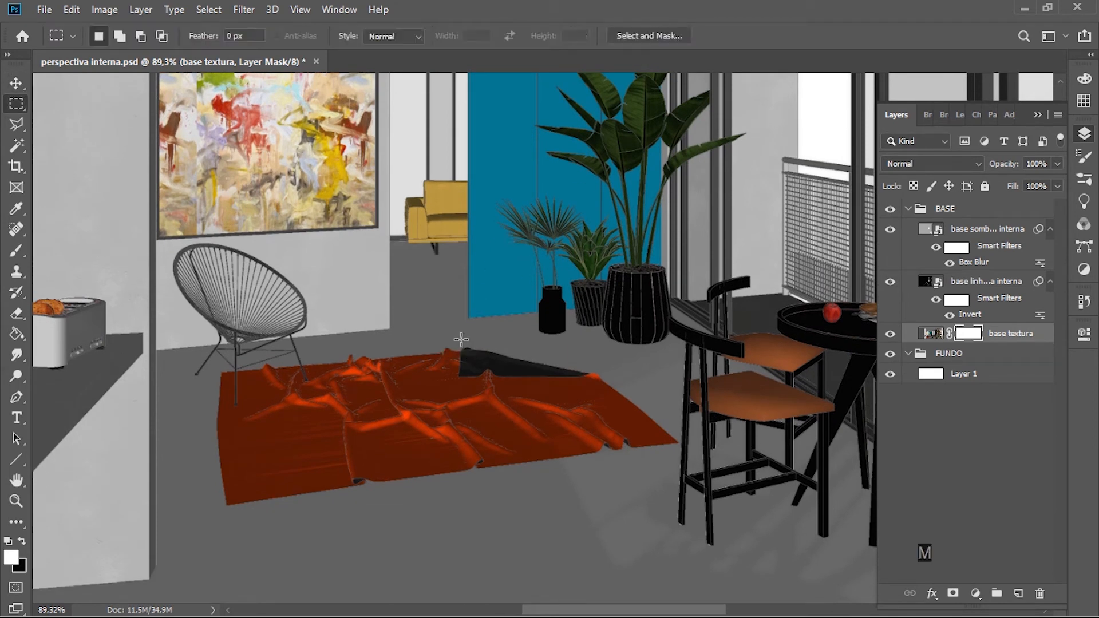
left_click_drag(422, 306, 604, 508)
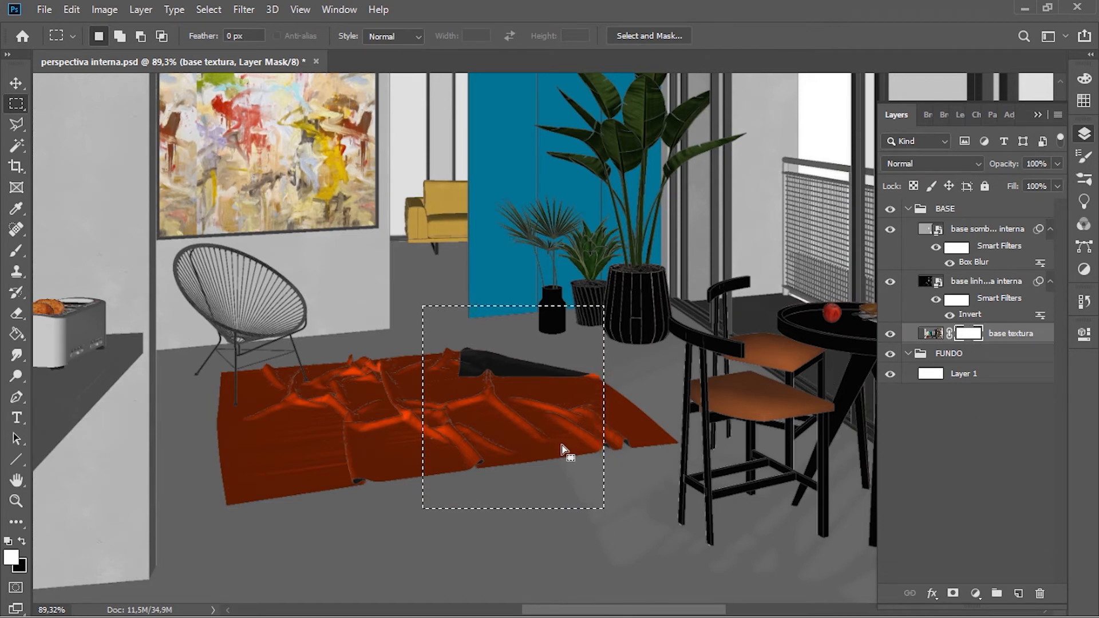
key("g")
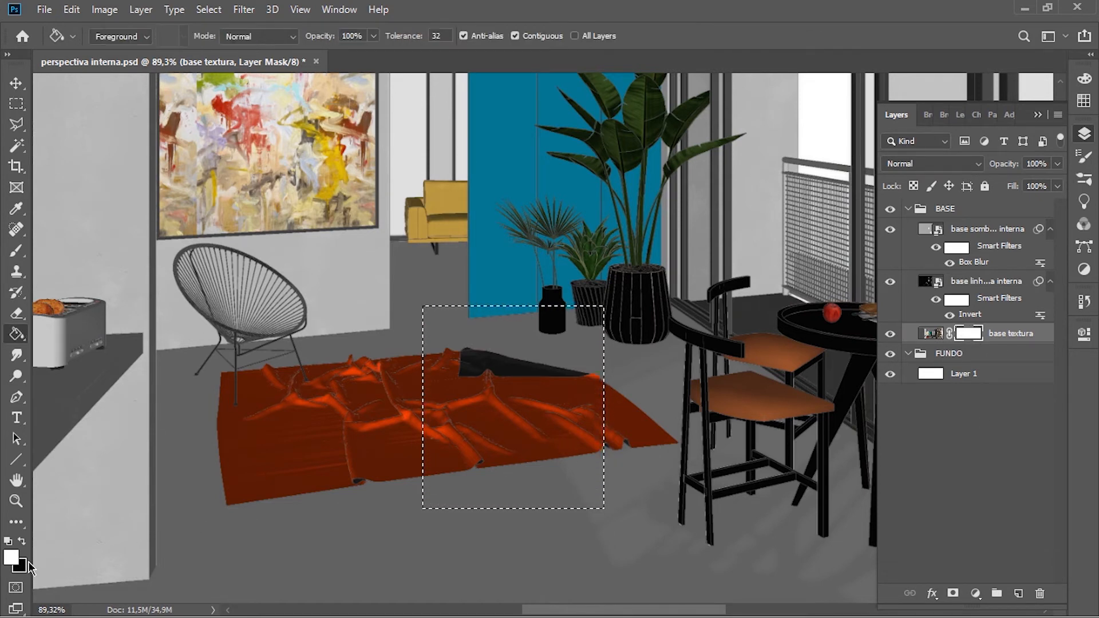
key("x")
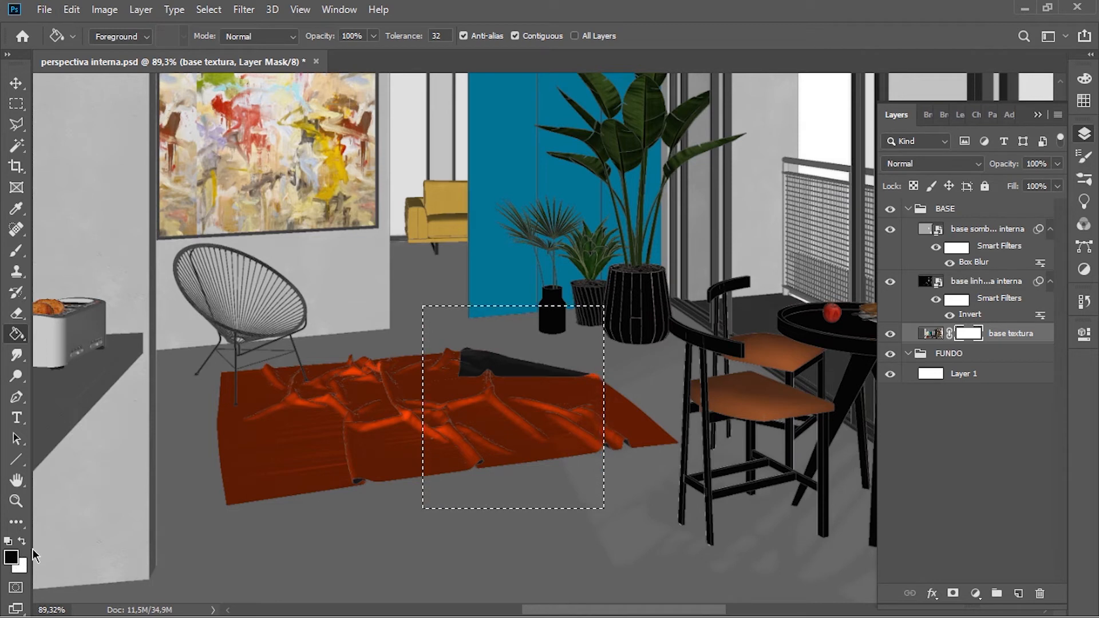
left_click(515, 407)
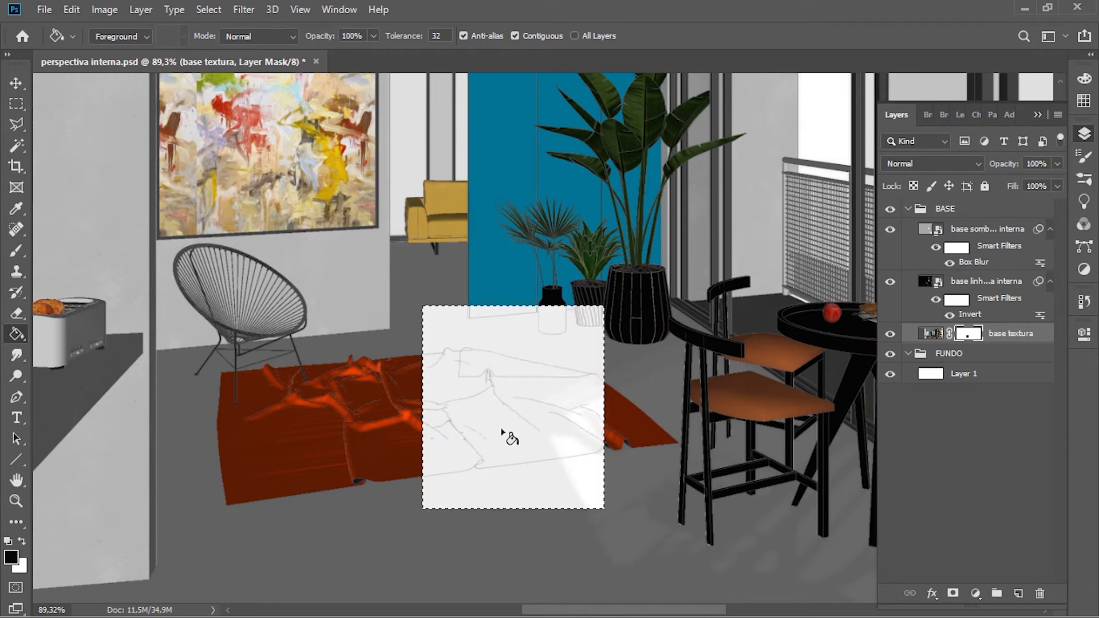
key("ctrl+d")
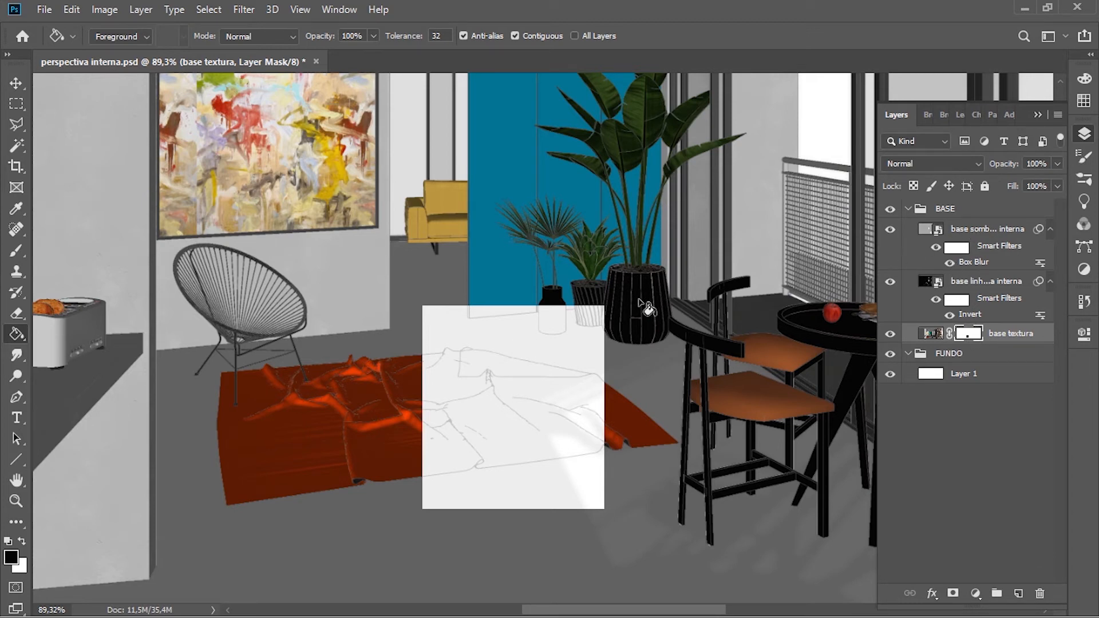
Step: Undo the black fill on the base textura mask and clear the rectangular selection
key("ctrl+z")
key("ctrl+z")
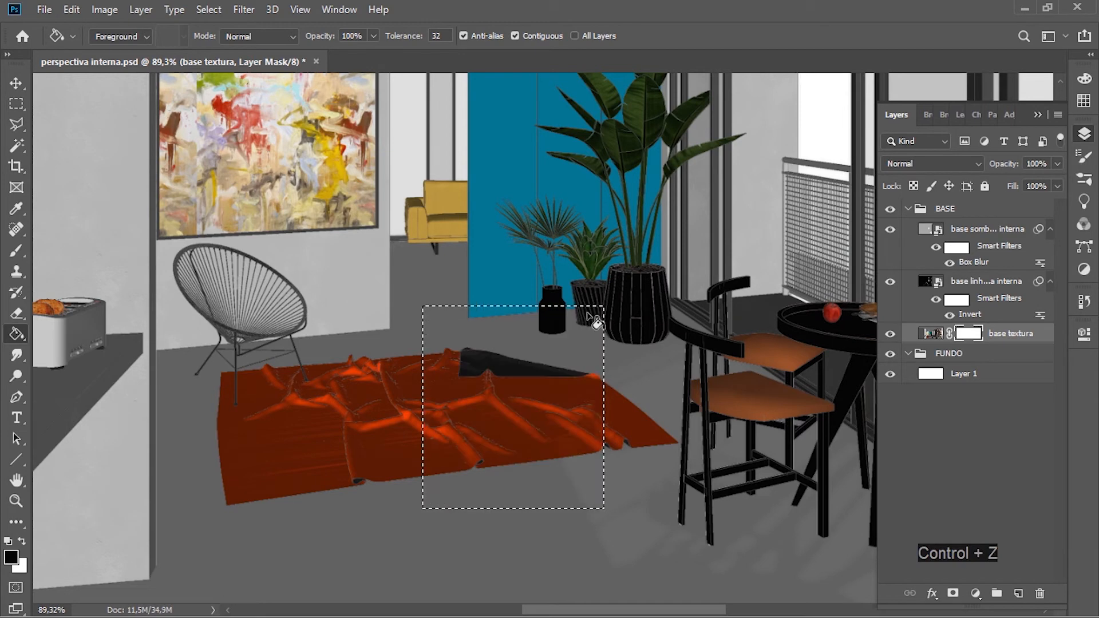
scroll(480, 317, "down", 3, "alt")
scroll(480, 316, "down", 1, "alt")
key("ctrl+d")
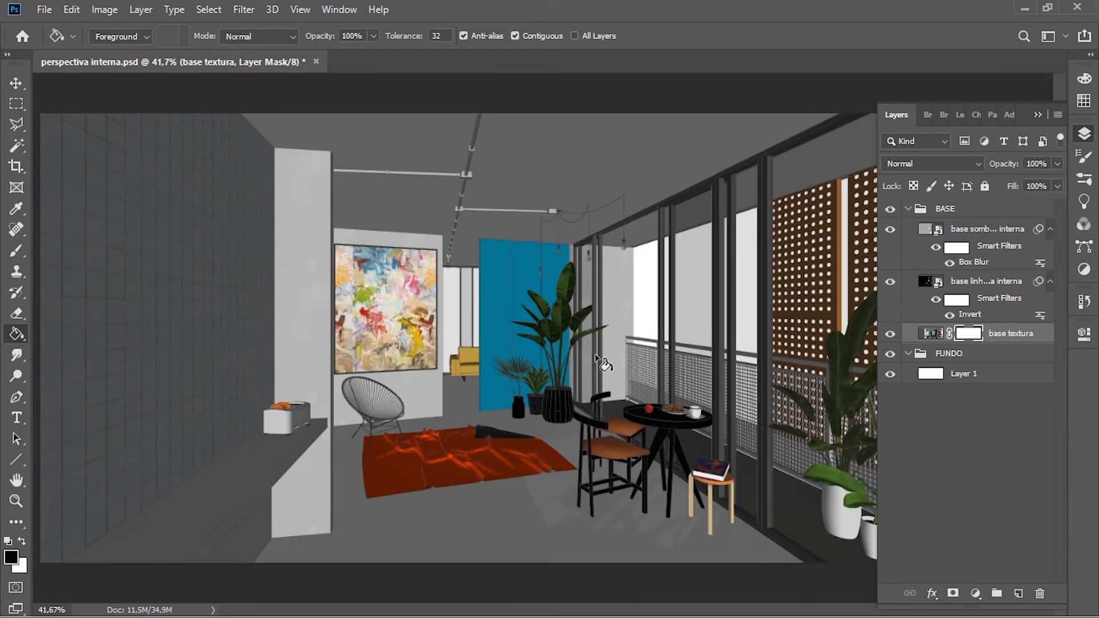
Step: Set the Brush to the hard round tip from General Brushes with 100% hardness and enlarge it to 800 px
key("b")
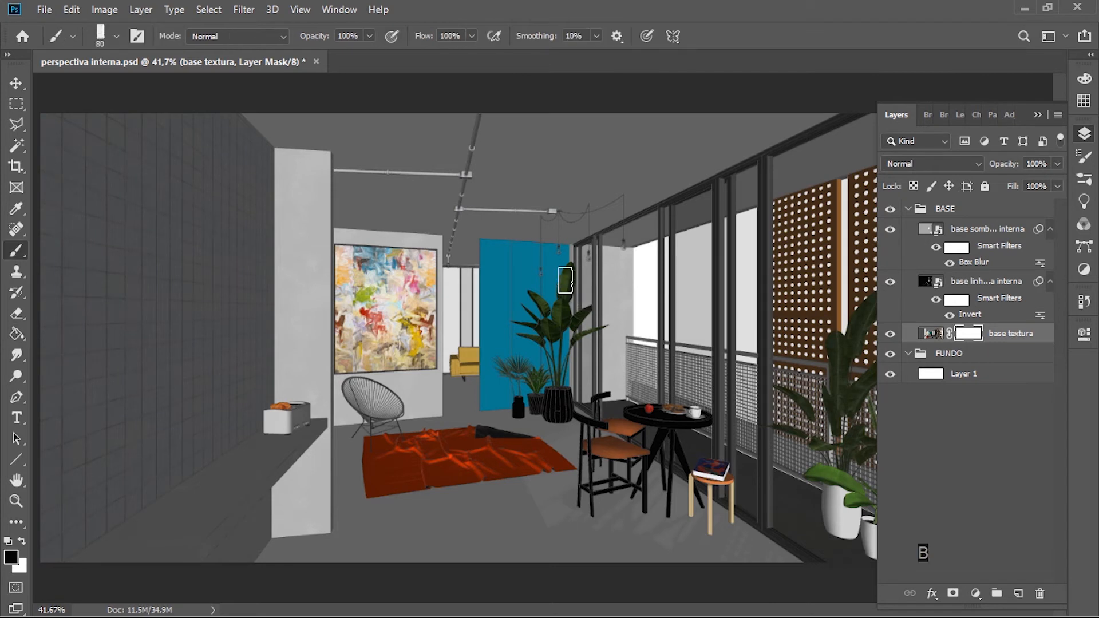
right_click(537, 232)
left_click(637, 345)
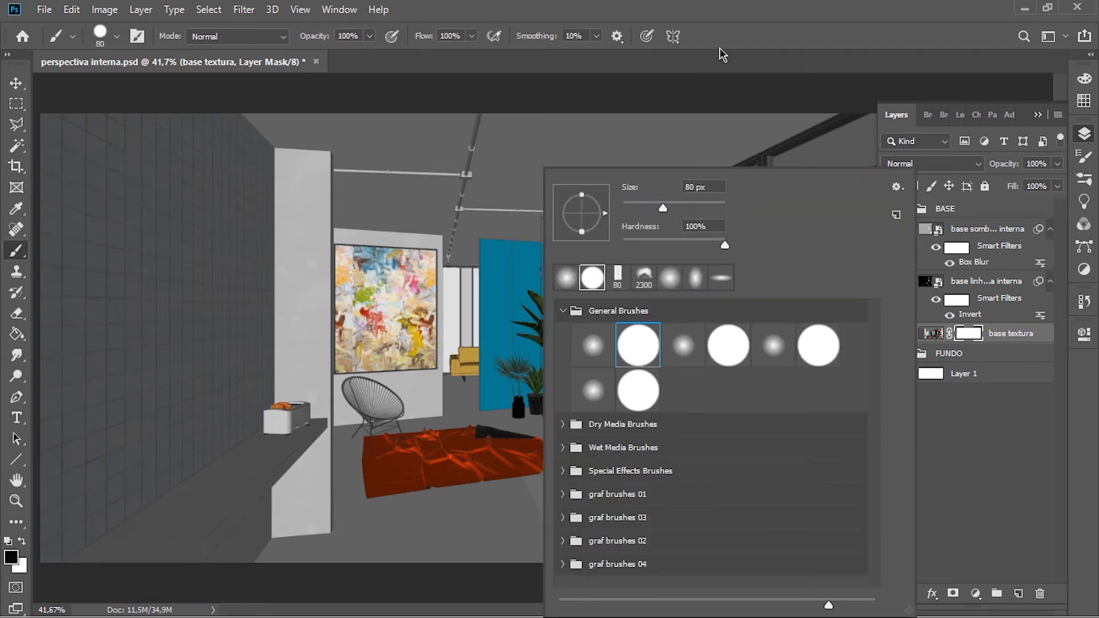
key("Return")
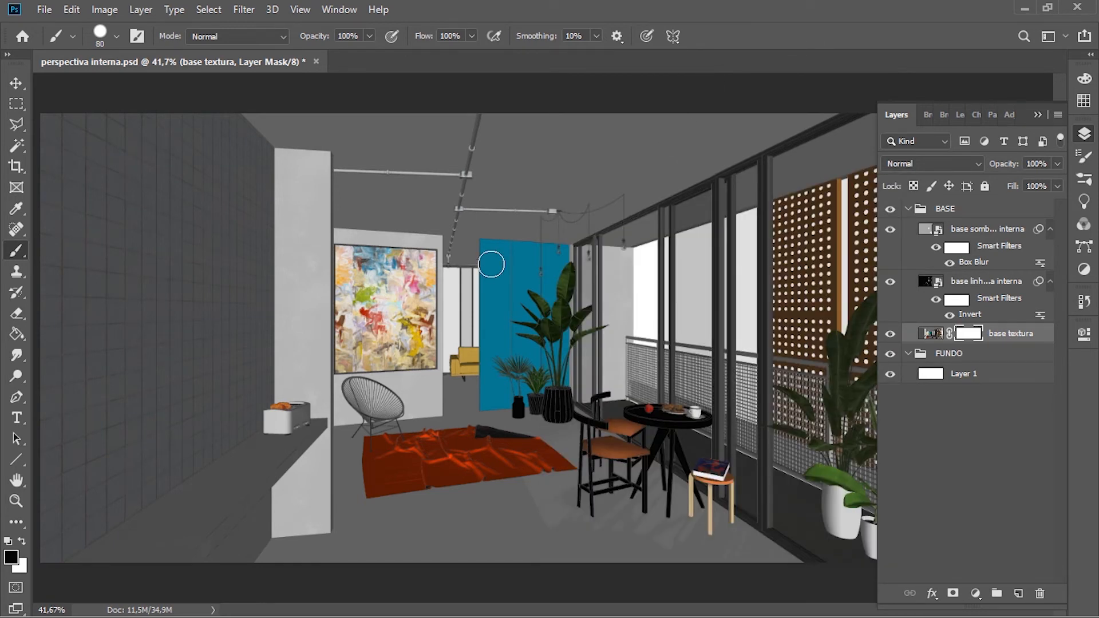
key("bracketright")
key("bracketright")
key("bracketright")
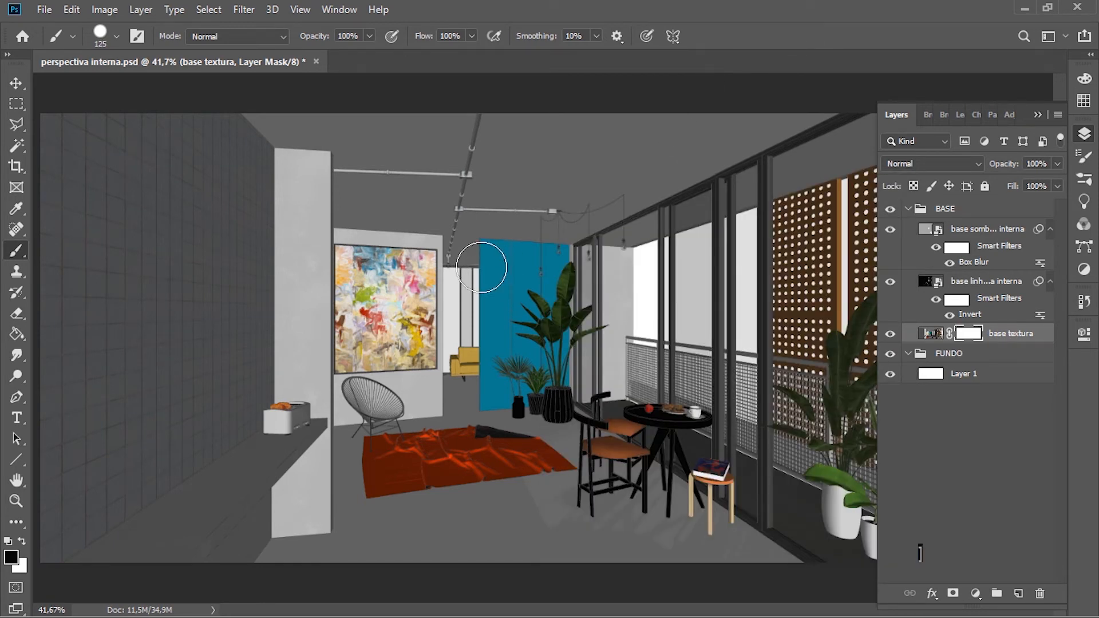
key("bracketright")
key("bracketright")
key("bracketright")
key("bracketright")
key("bracketright")
key("bracketright")
key("bracketright")
key("bracketright")
key("bracketright")
key("bracketright")
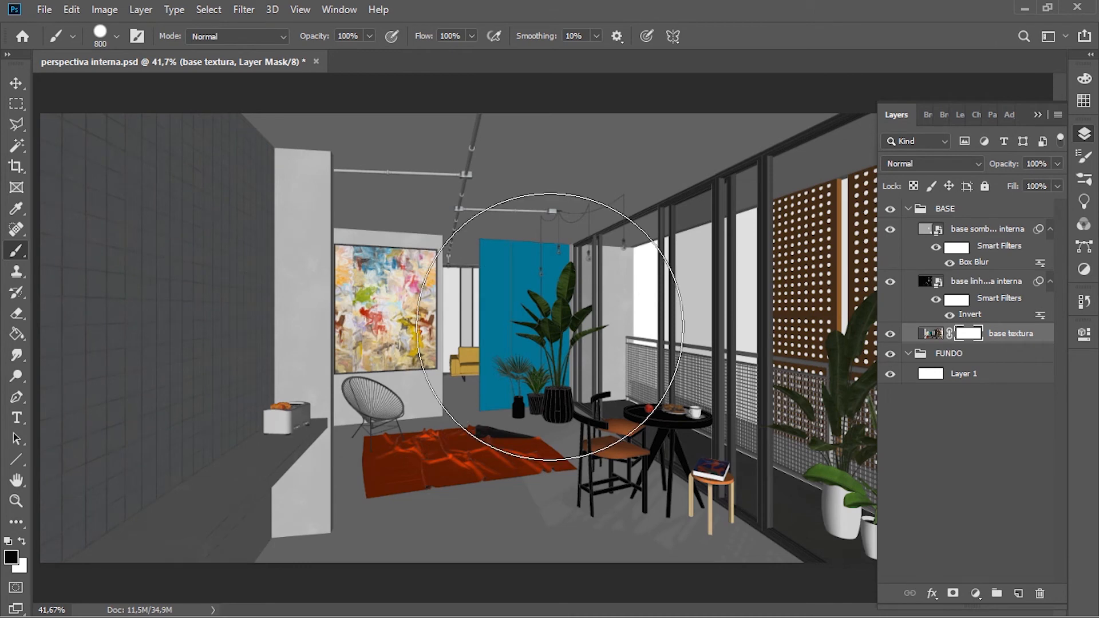
Step: Try black brush dabs on the base textura mask, 800 px at the room's centre and 600 px over the balcony plants, undoing each
left_click(550, 326)
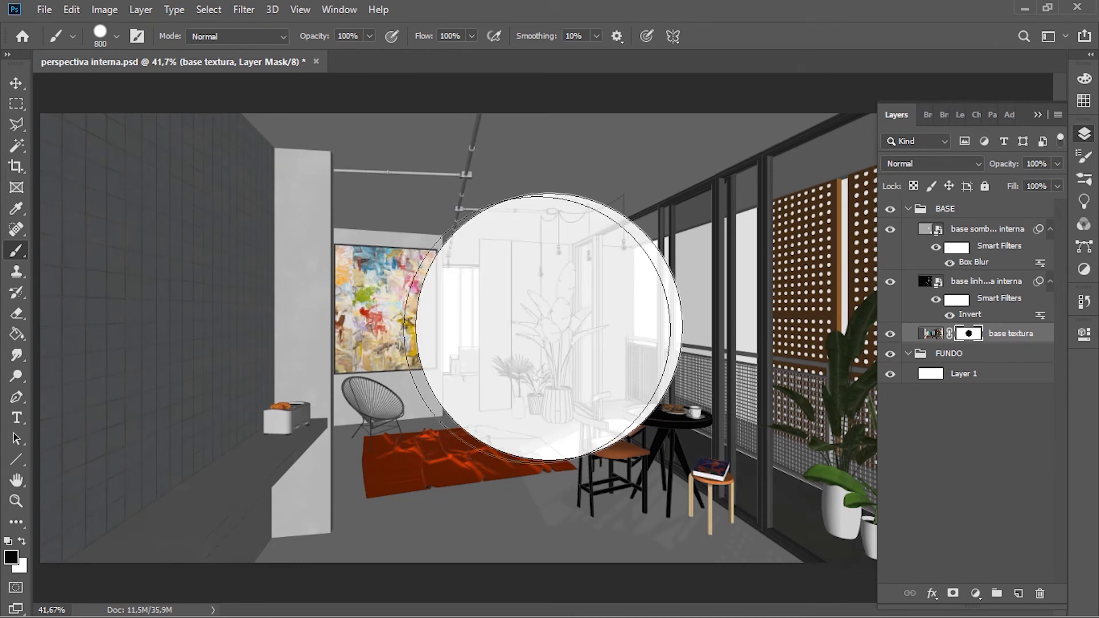
scroll(550, 326, "down", 2)
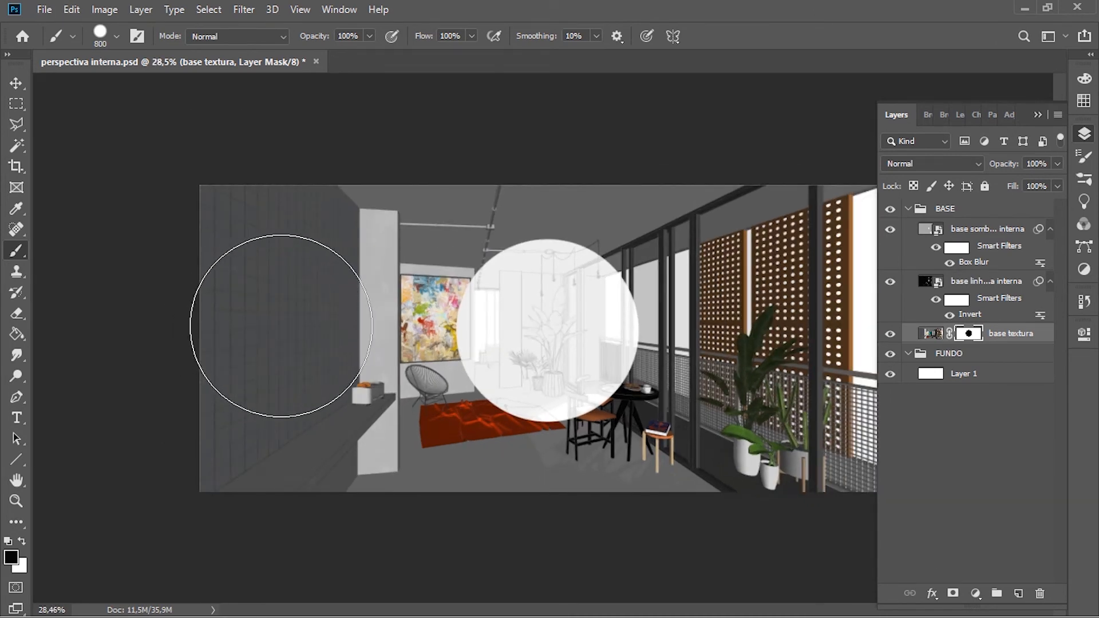
key("ctrl+z")
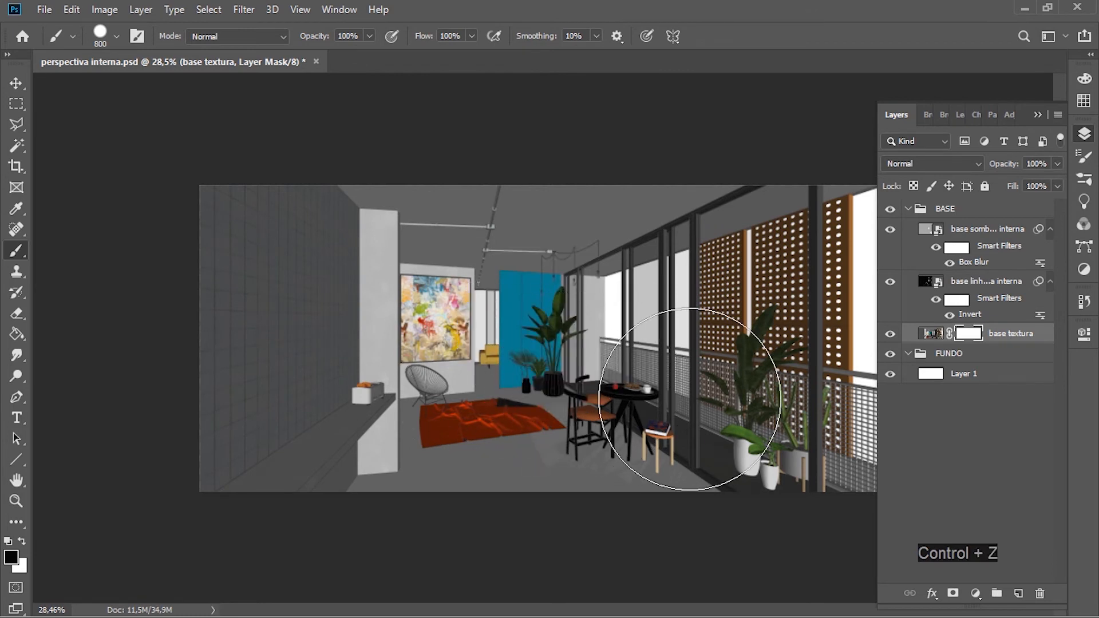
key("bracketleft")
key("bracketleft")
left_click(739, 413)
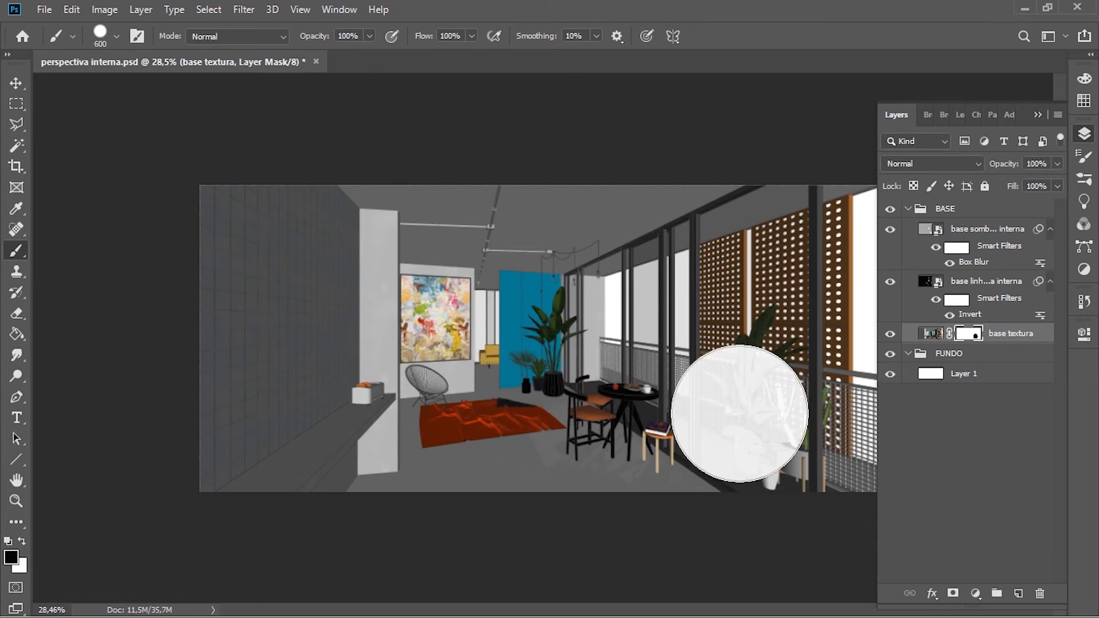
key("ctrl+z")
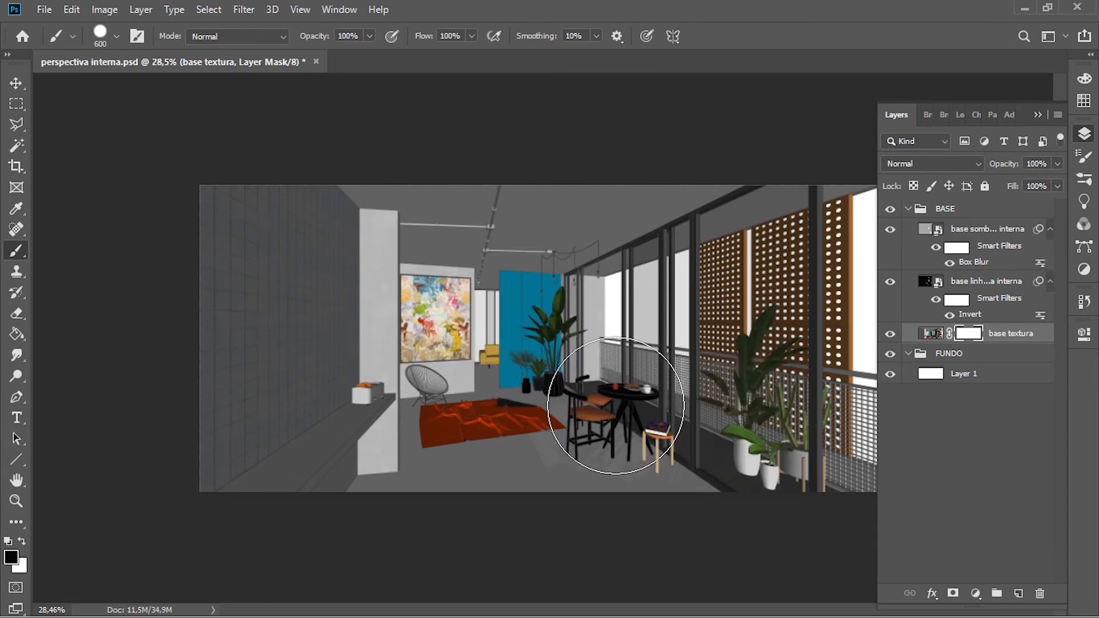
Step: Try a 600 px black dab over the dining table on the base textura mask and invert the mask, undoing both
left_click(619, 409)
key("v")
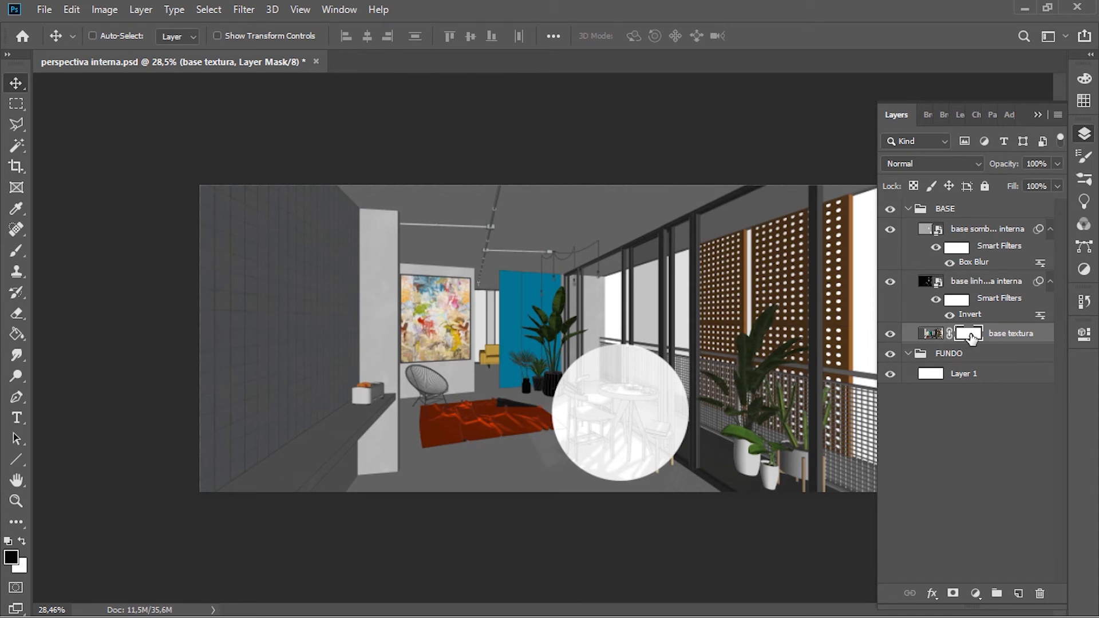
key("ctrl+i")
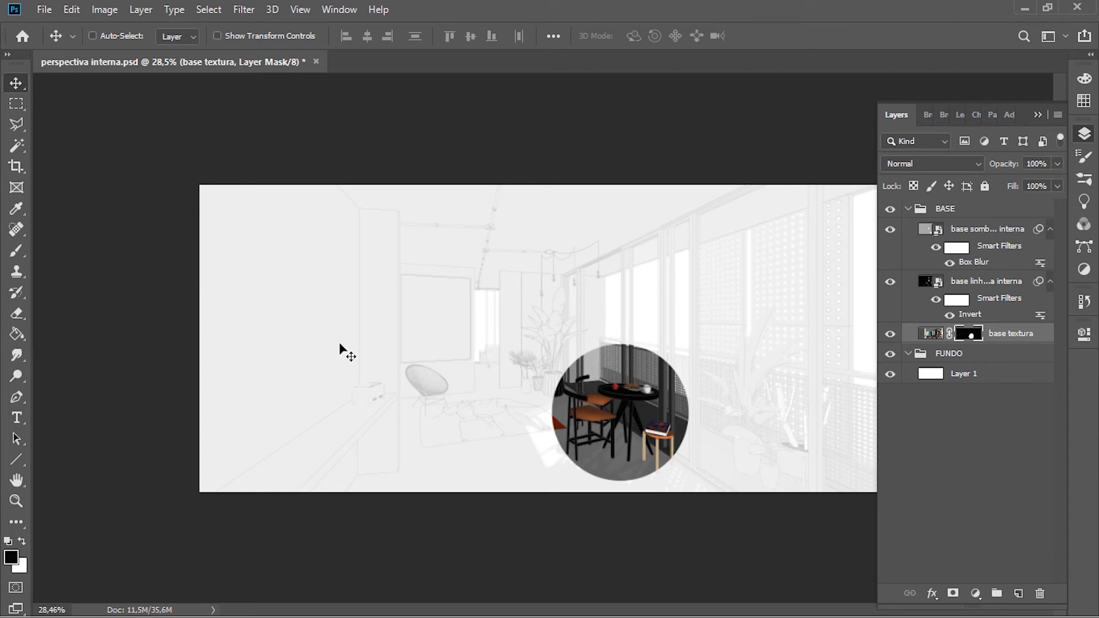
key("ctrl+z")
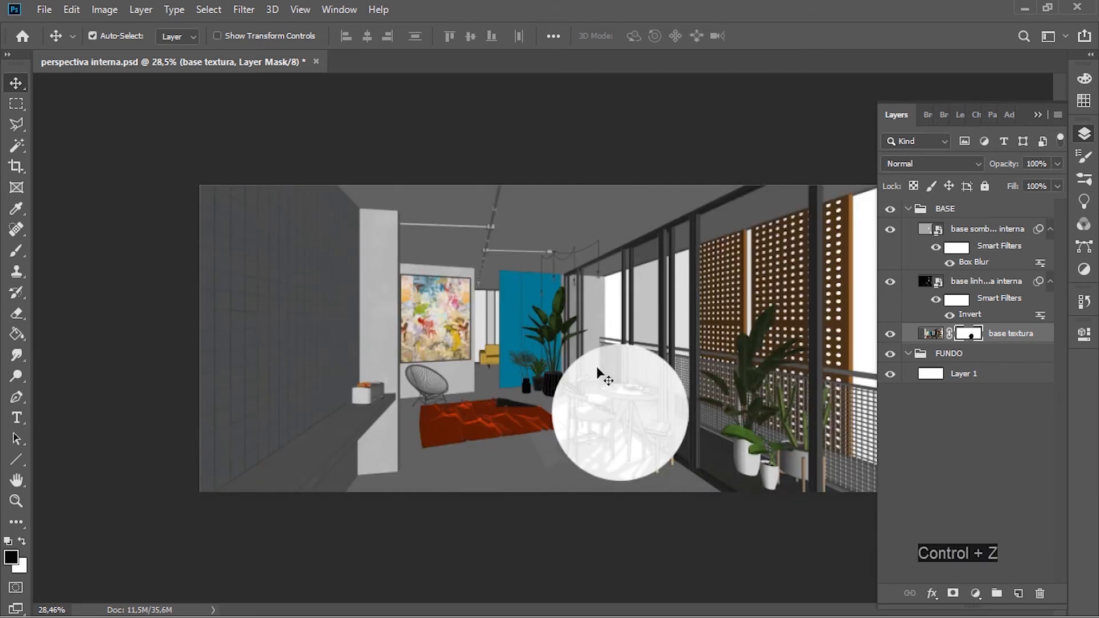
key("ctrl+z")
Step: Select the floor with the Magic Wand on the base linhas layer, adding the enclosed floor area between the chair legs
scroll(656, 399, "up", 2)
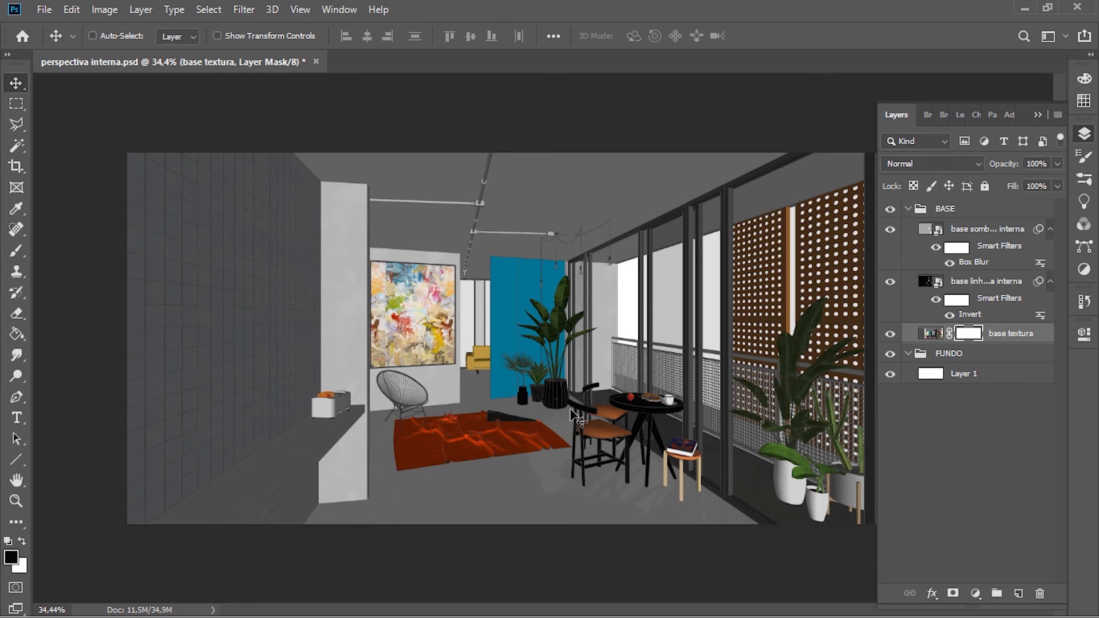
left_click(972, 285)
key("w")
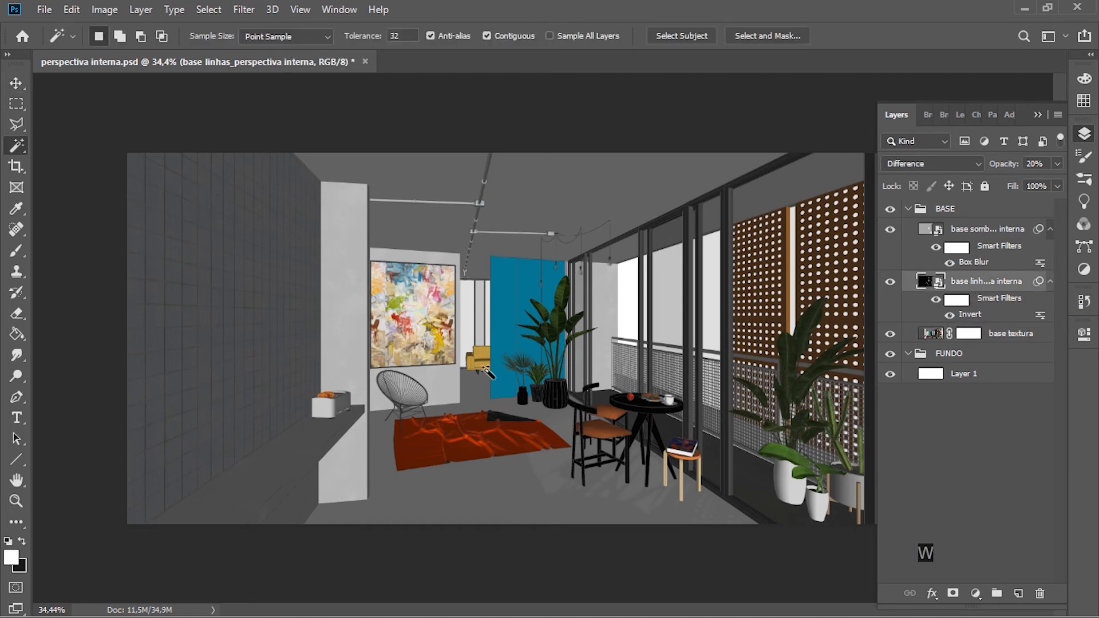
left_click(427, 502)
scroll(610, 482, "up", 6)
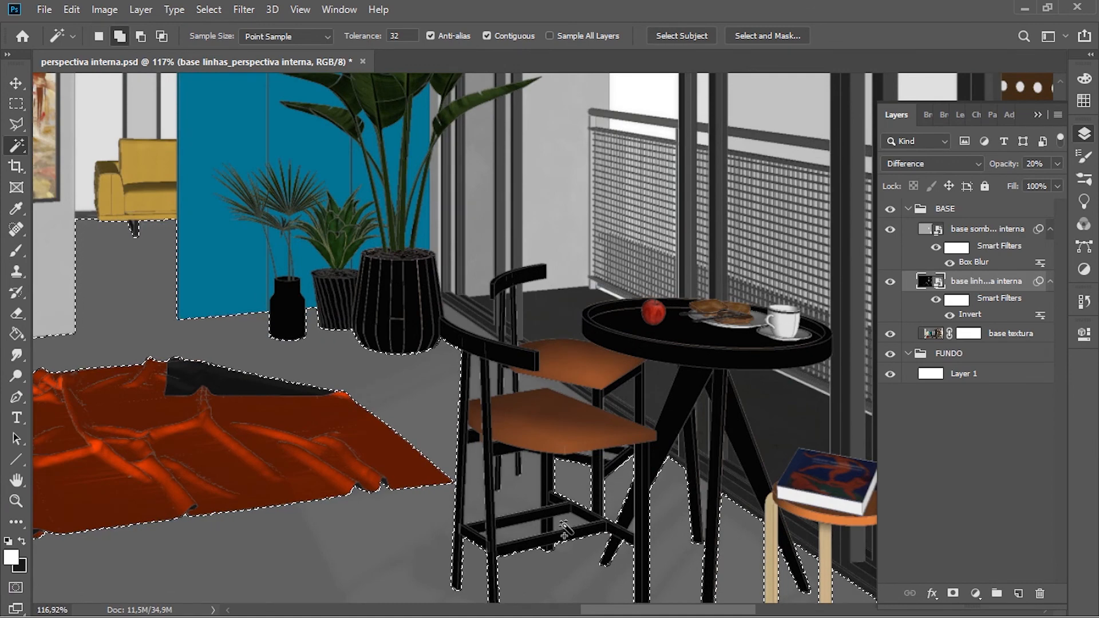
left_click(536, 540, "shift")
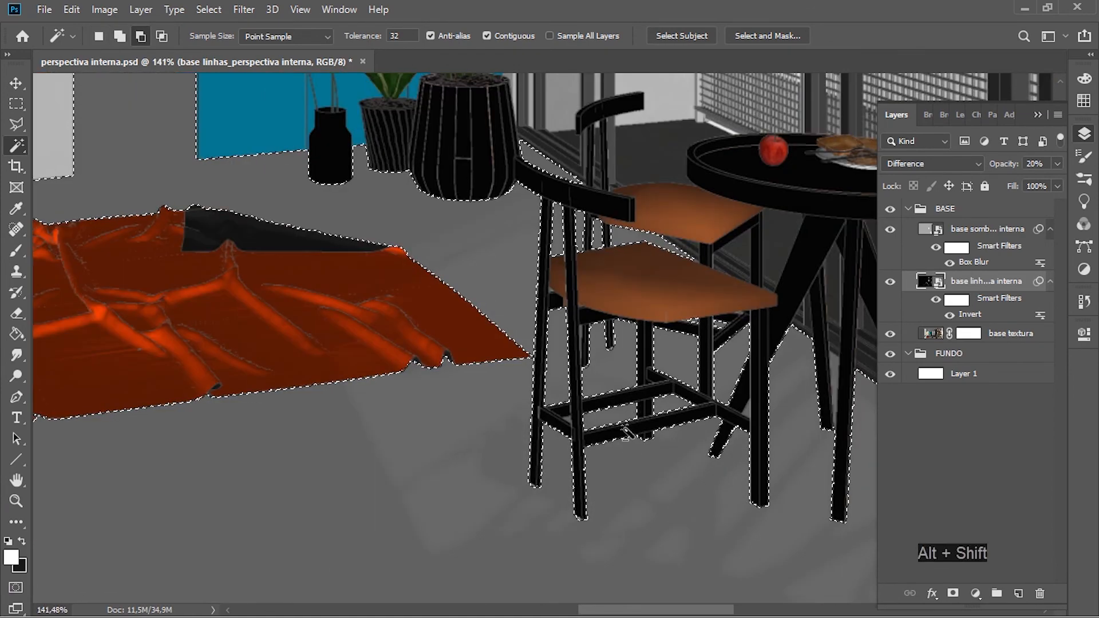
scroll(488, 390, "down", 6)
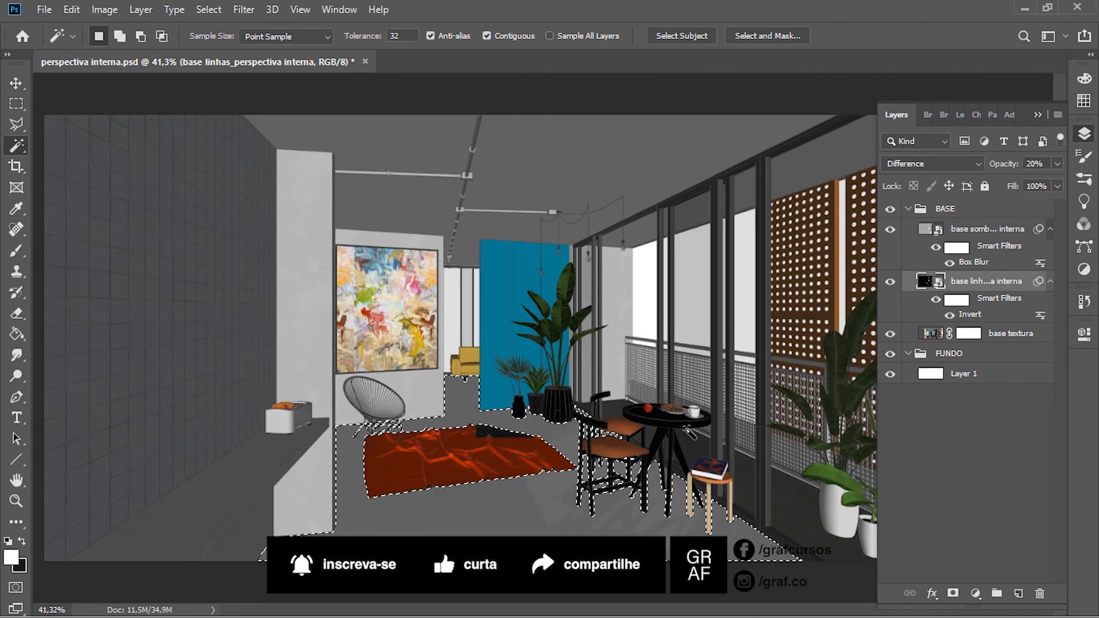
Step: Fill the floor selection with black on the base textura layer mask using the Paint Bucket, and deselect
left_click(927, 341)
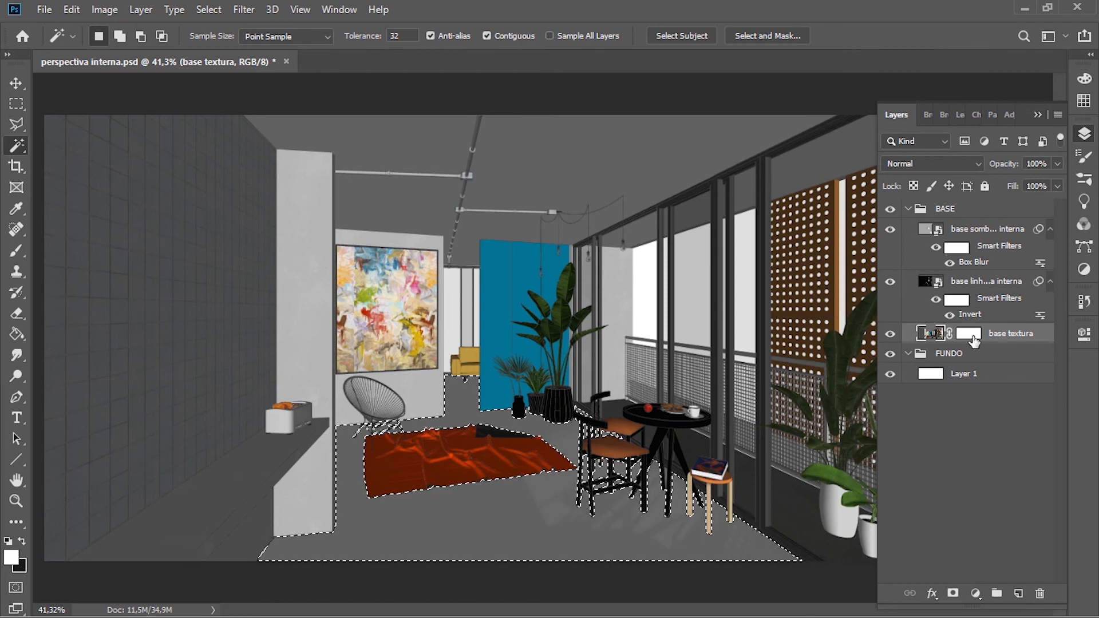
left_click(971, 338)
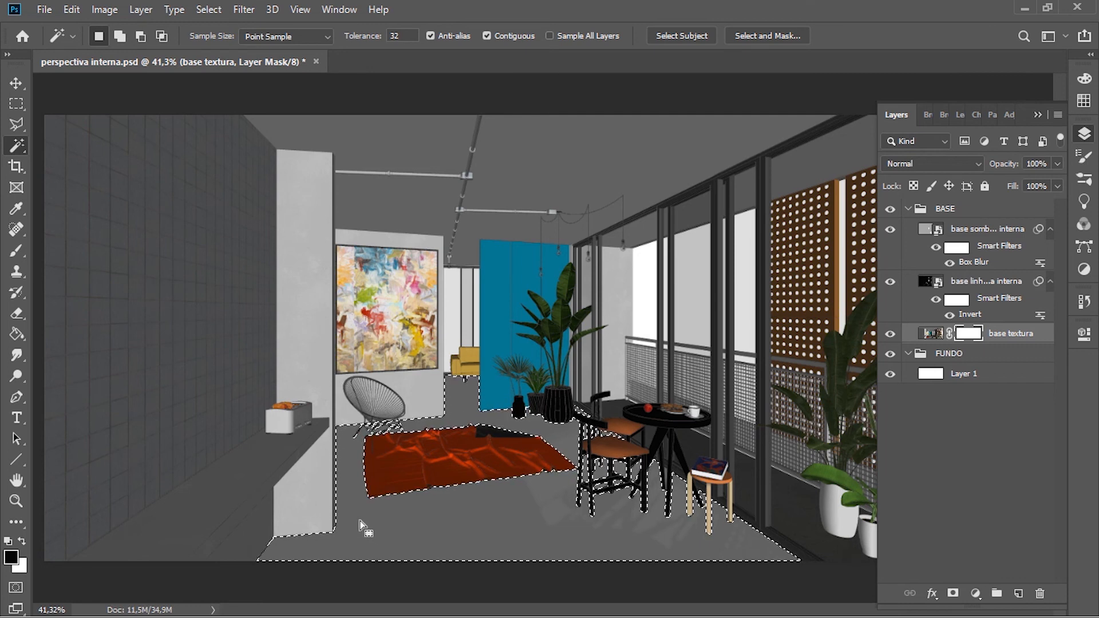
key("g")
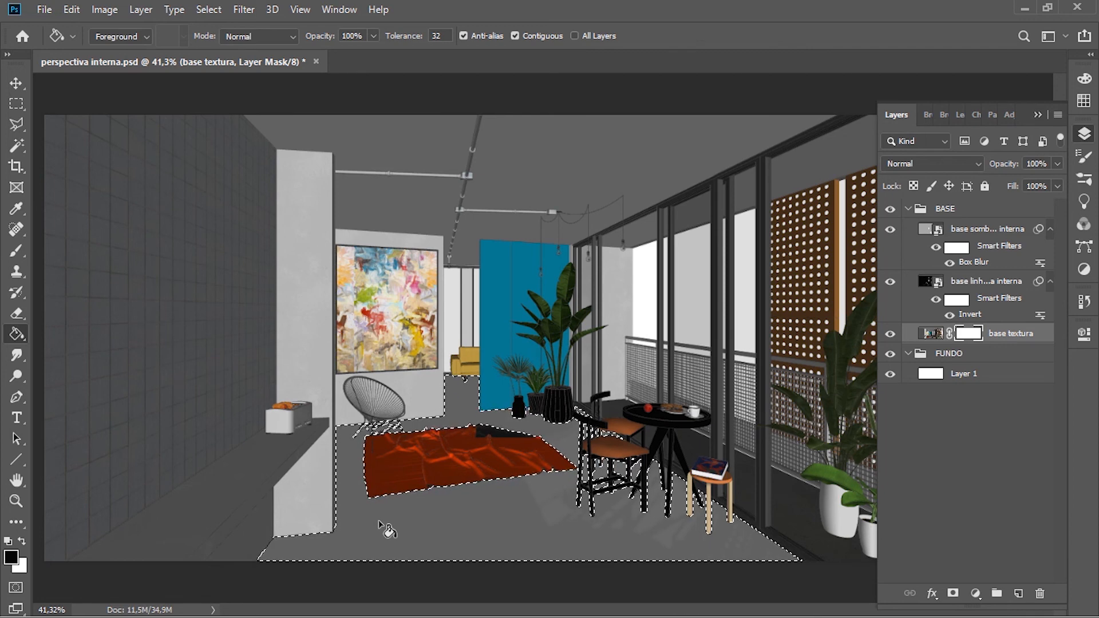
left_click(503, 516)
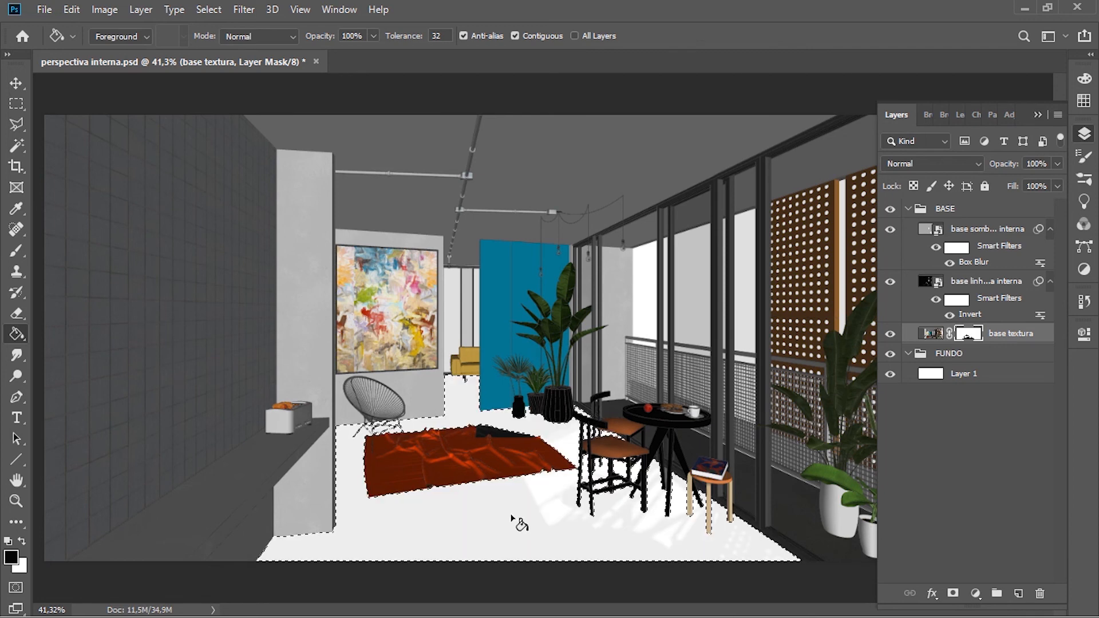
key("ctrl+d")
key("v")
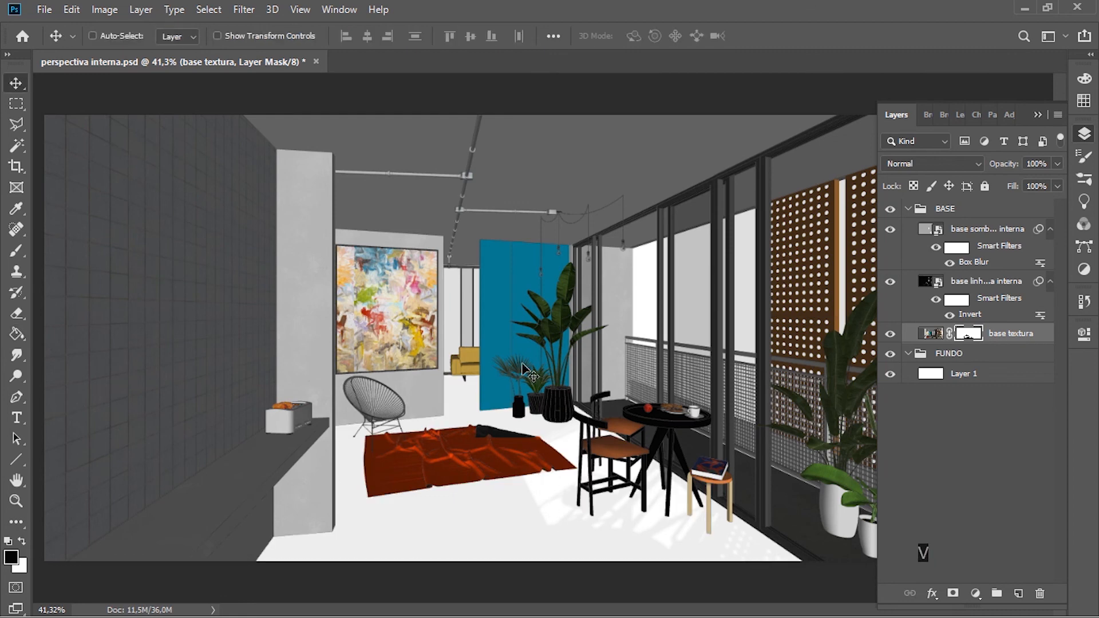
Step: Try moving the base textura image together with its linked mask, and undo the move
scroll(524, 355, "down", 2)
left_click(932, 333)
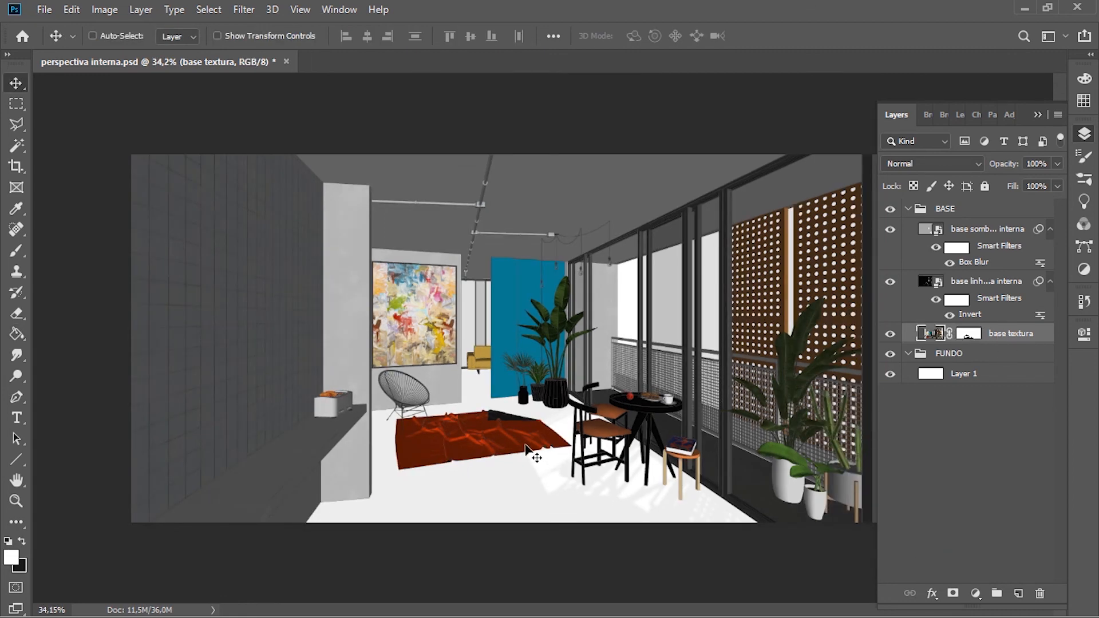
mouse_move(526, 445)
left_mouse_down()
mouse_move(483, 386)
mouse_move(527, 404)
left_mouse_up()
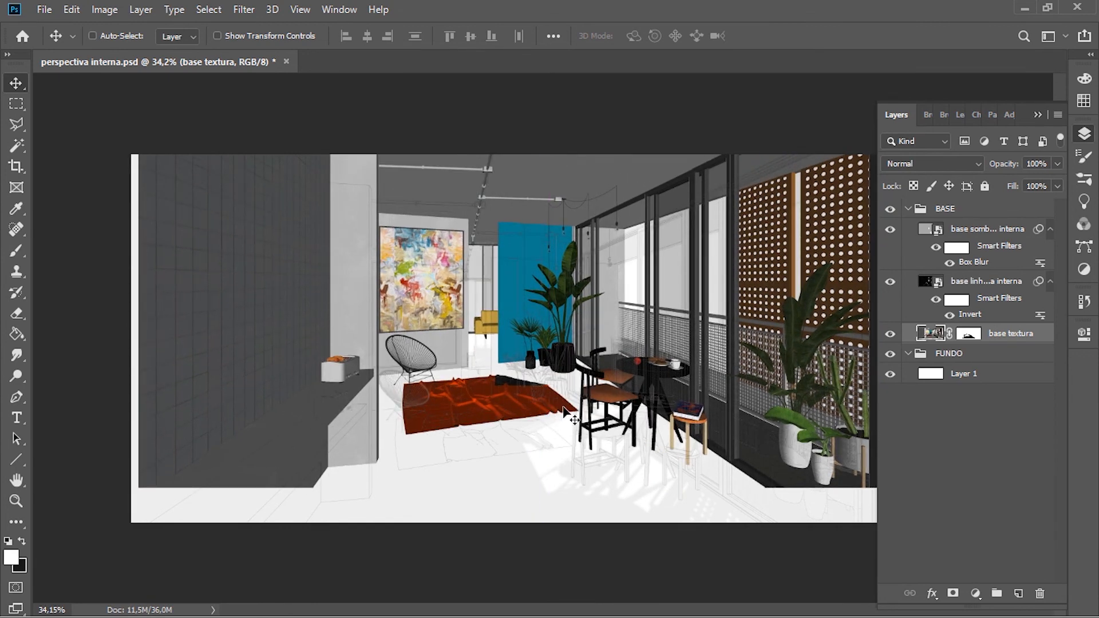
key("ctrl+z")
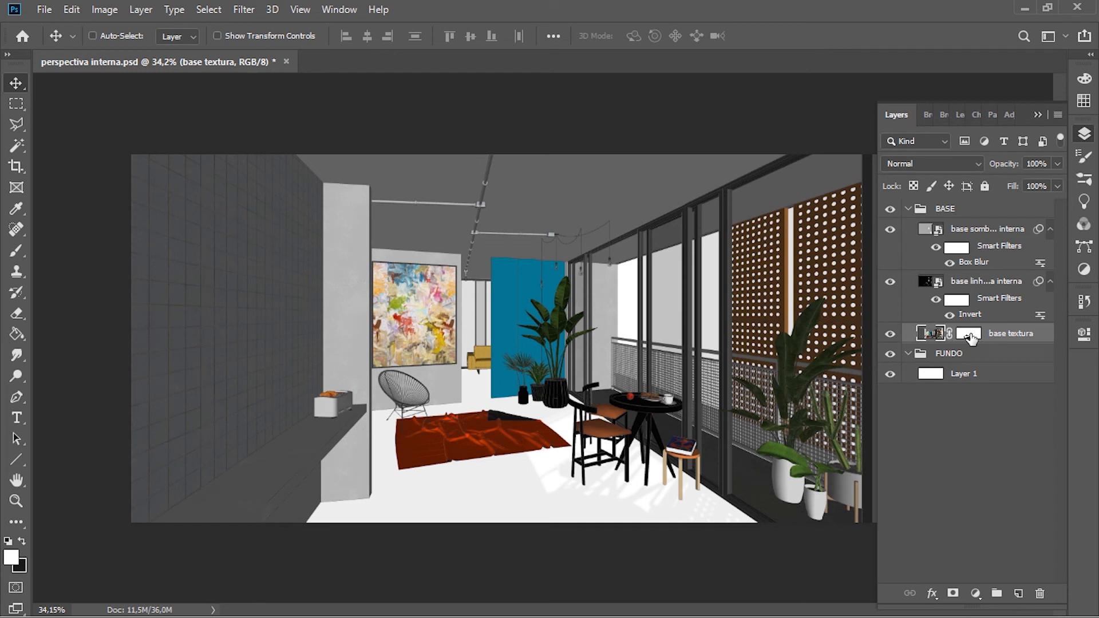
Step: Disable the base textura layer mask to compare with the original floor, and enable it again
right_click(970, 336)
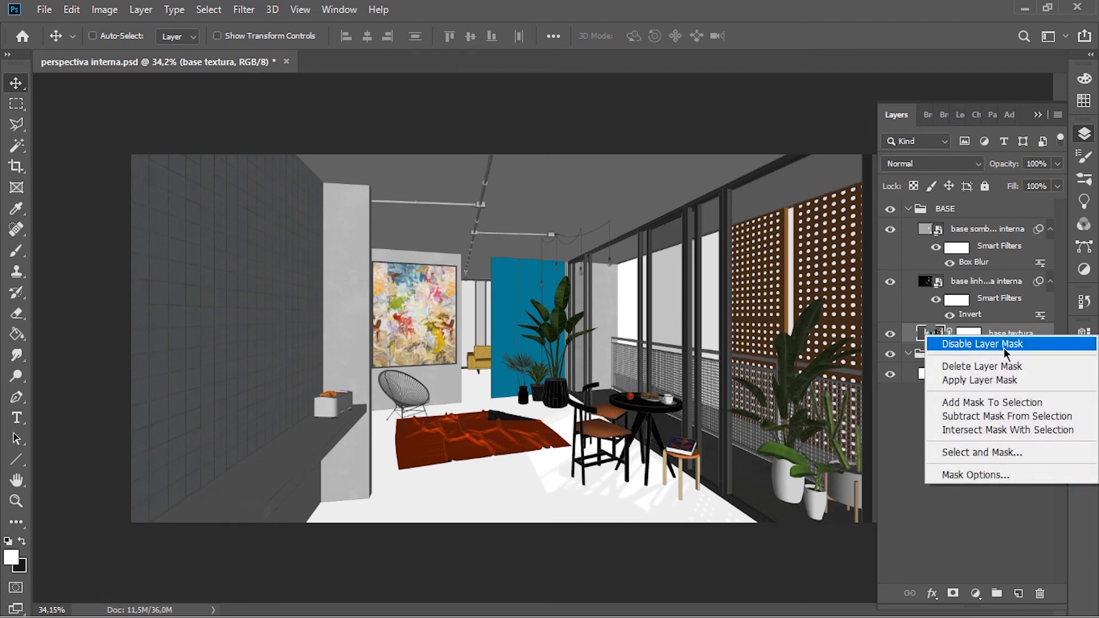
left_click(1022, 346)
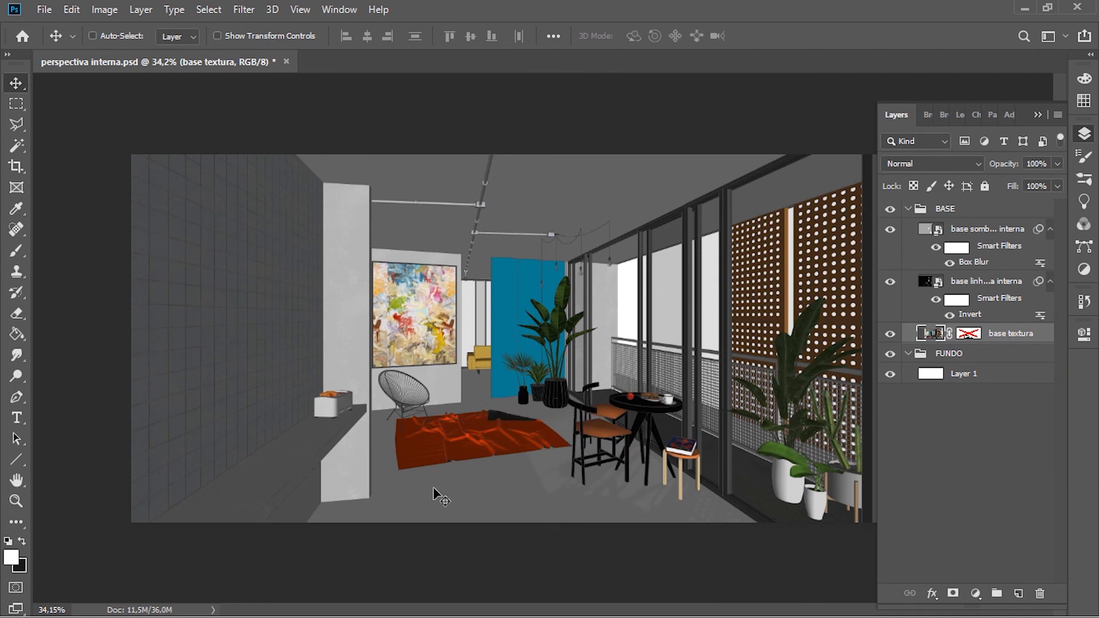
right_click(968, 336)
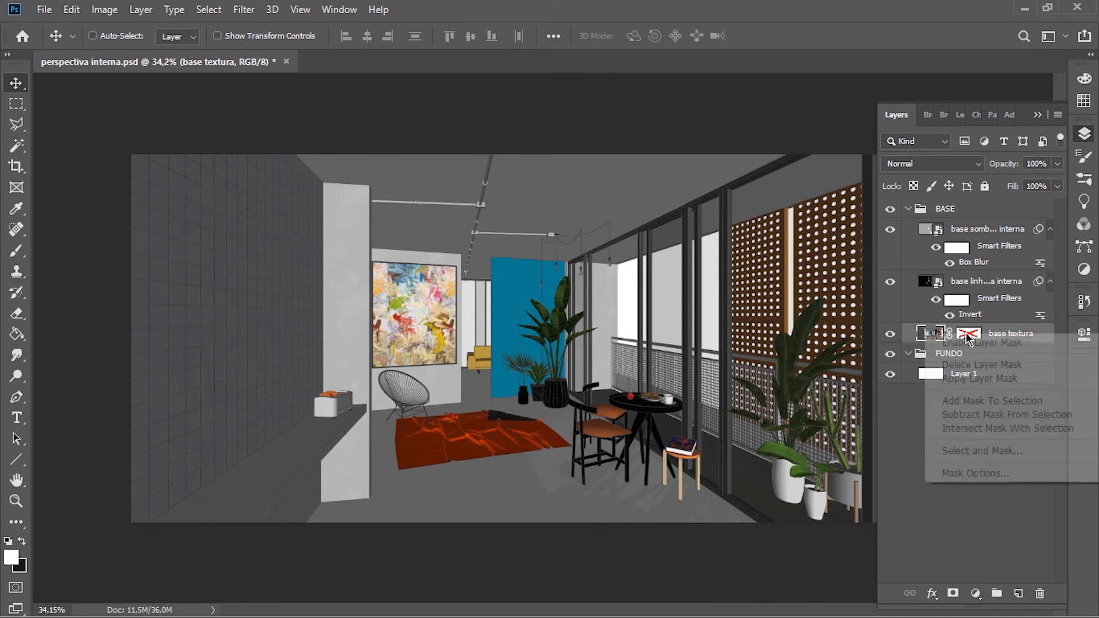
left_click(966, 341)
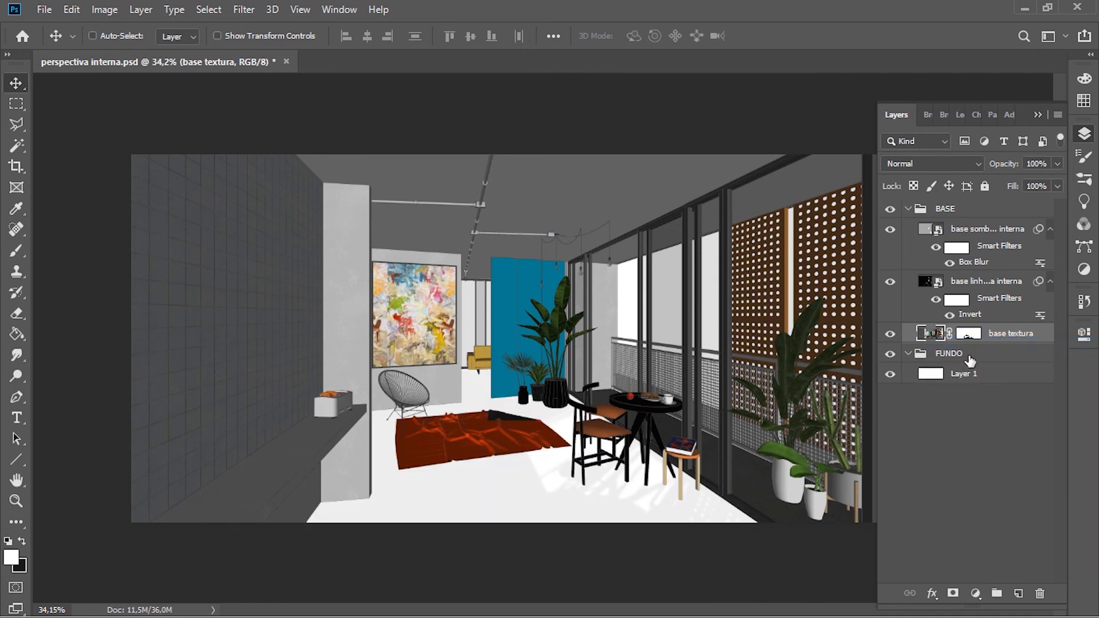
Step: Examine the base textura layer mask on its own in the canvas, and return to the normal image view
key("alt")
left_click(969, 337, "alt")
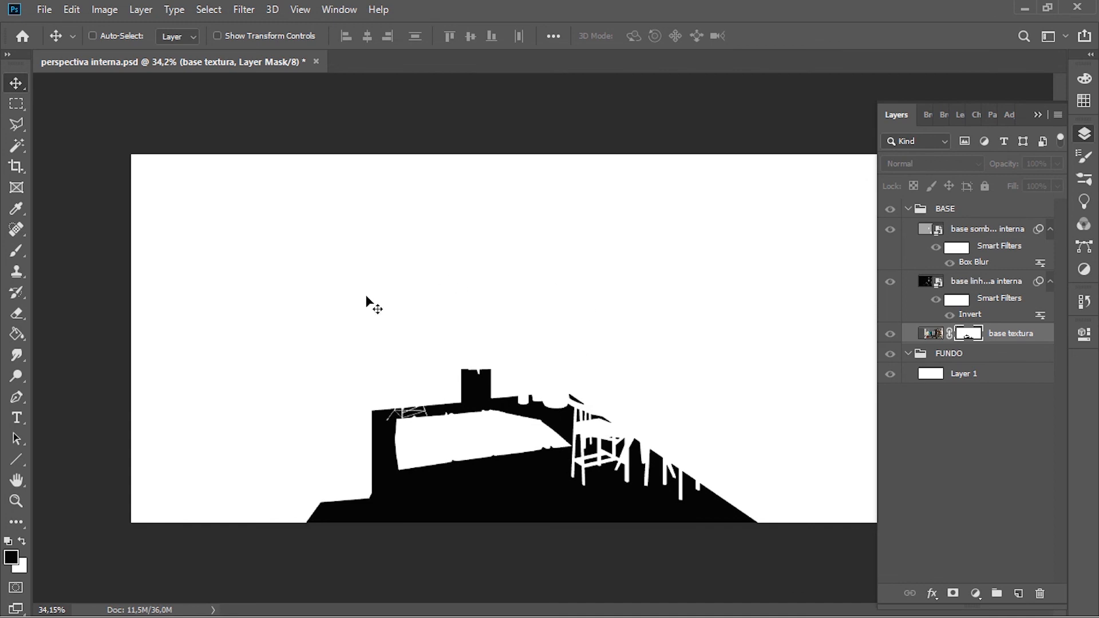
scroll(304, 332, "down", 3)
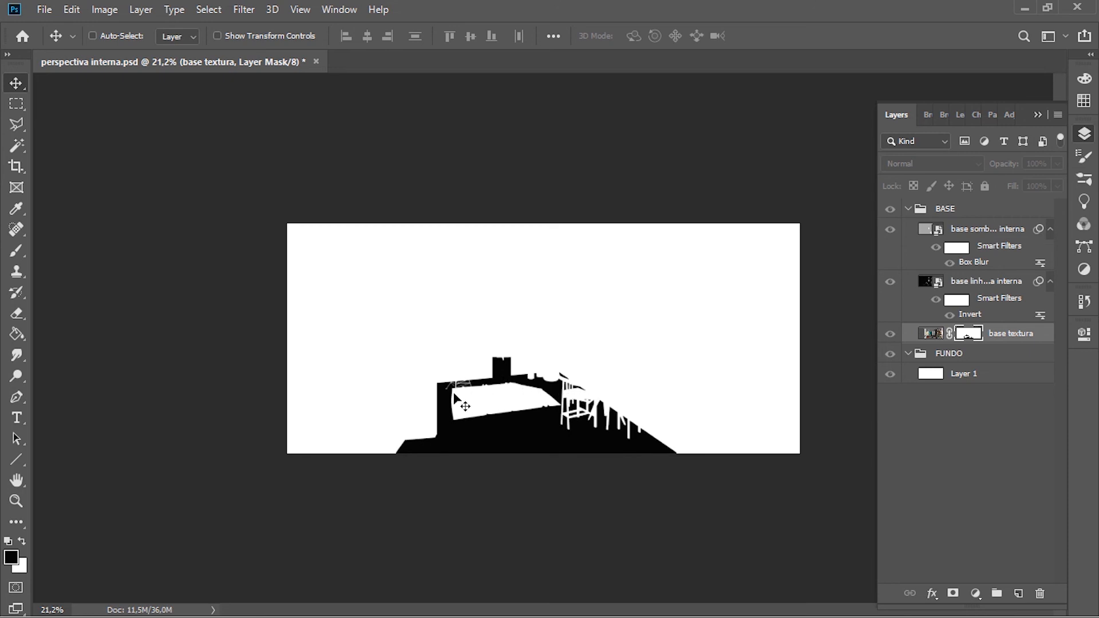
key("alt")
left_click(969, 337, "alt")
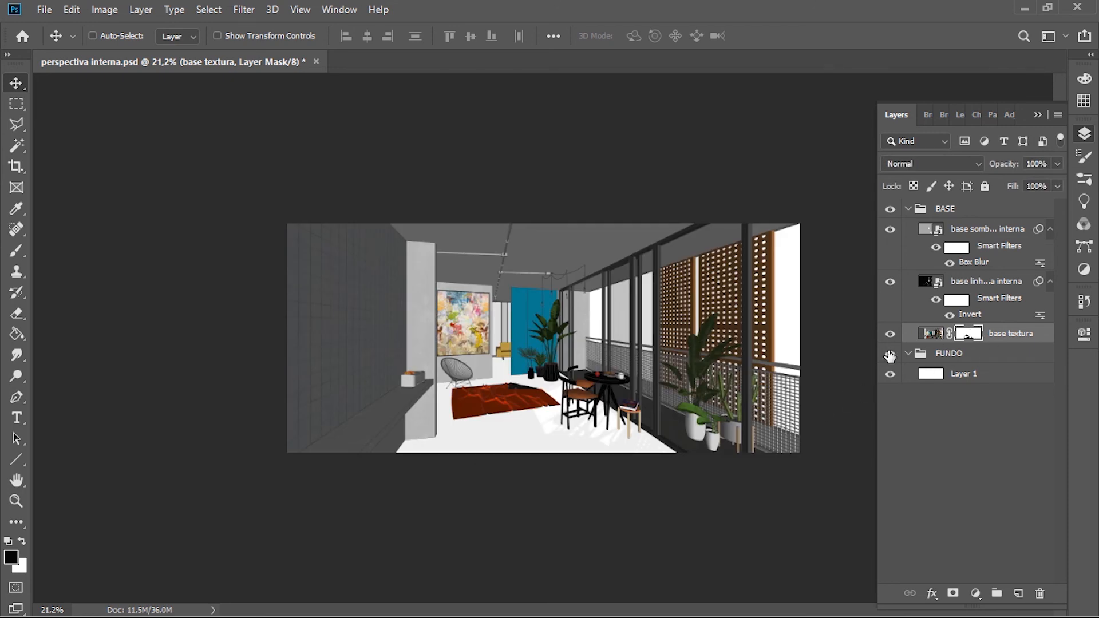
scroll(542, 337, "up", 2)
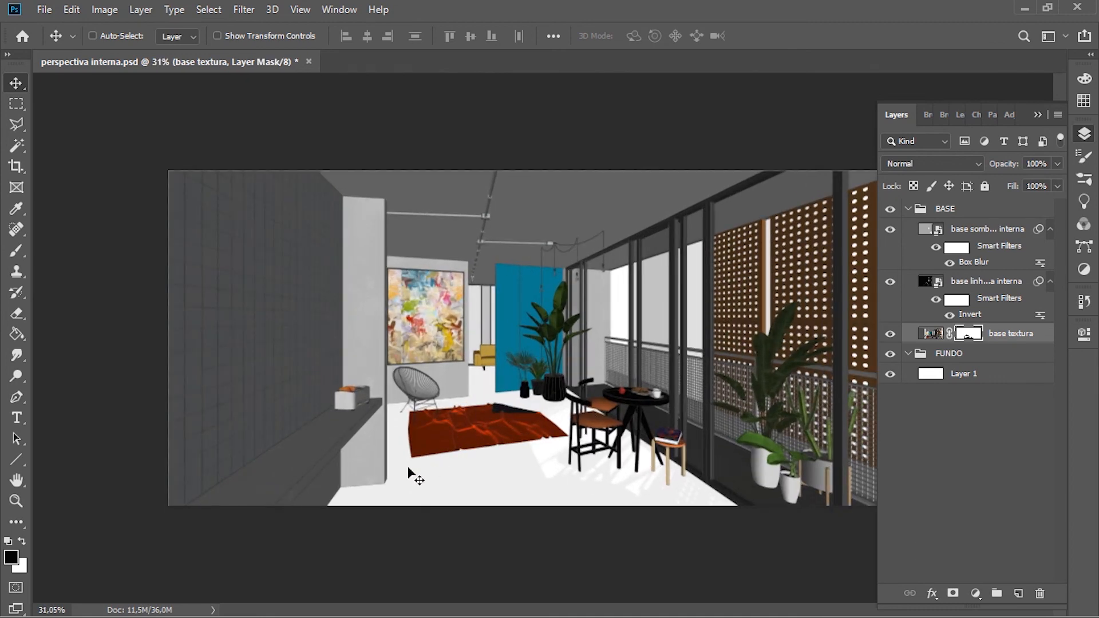